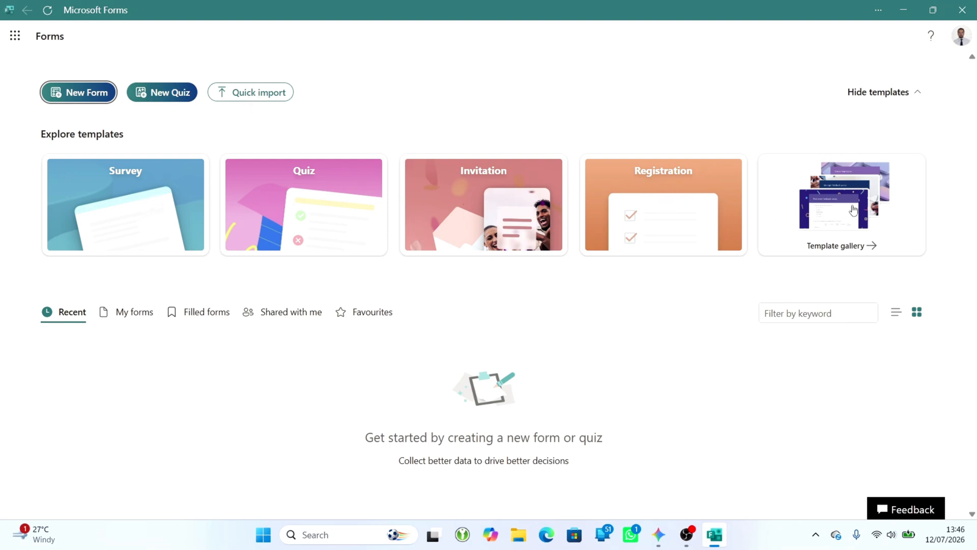
# - Create a new form, generate a Copilot draft from the prompt "Site Attendance Register" and keep it
pyautogui.click(80, 97)
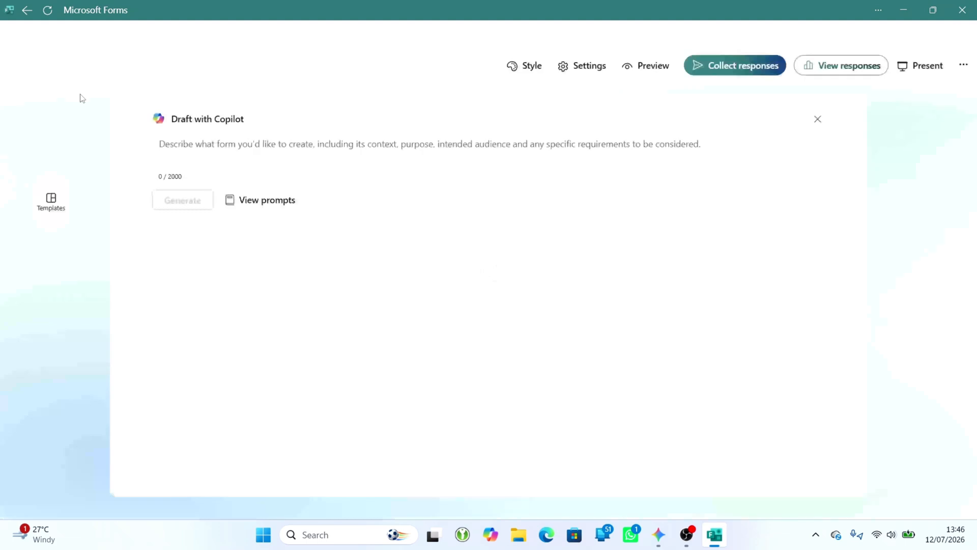
pyautogui.click(161, 143)
pyautogui.write('site Attendance')
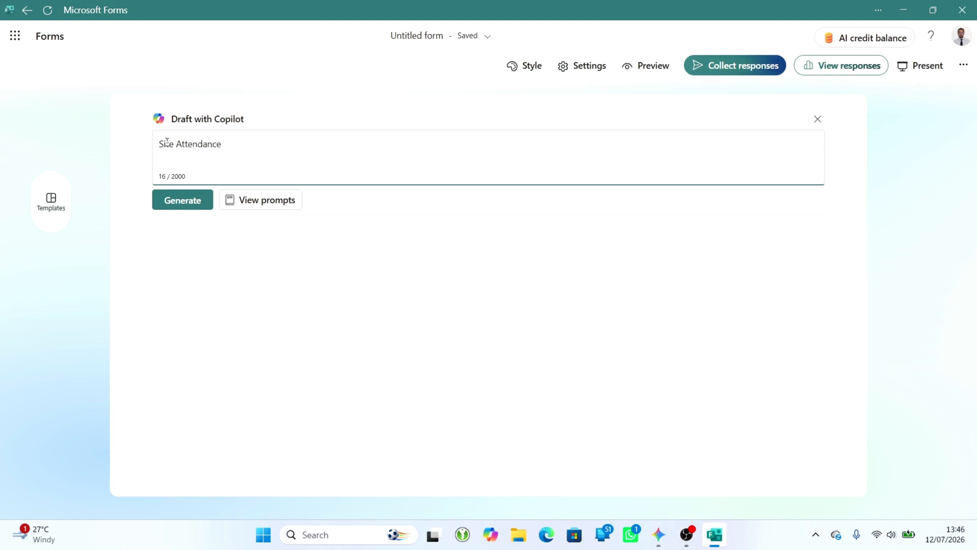
pyautogui.write(' Register')
pyautogui.click(188, 202)
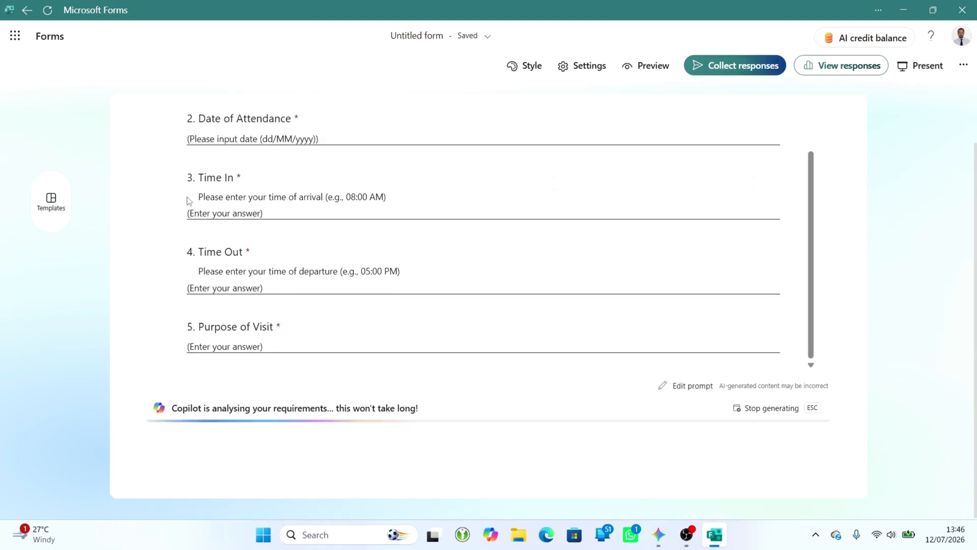
pyautogui.click(190, 443)
# - Delete all the Copilot-generated questions from Signature up to Full Name, leaving only the form's title and description
pyautogui.scroll(-9, 395, 386)
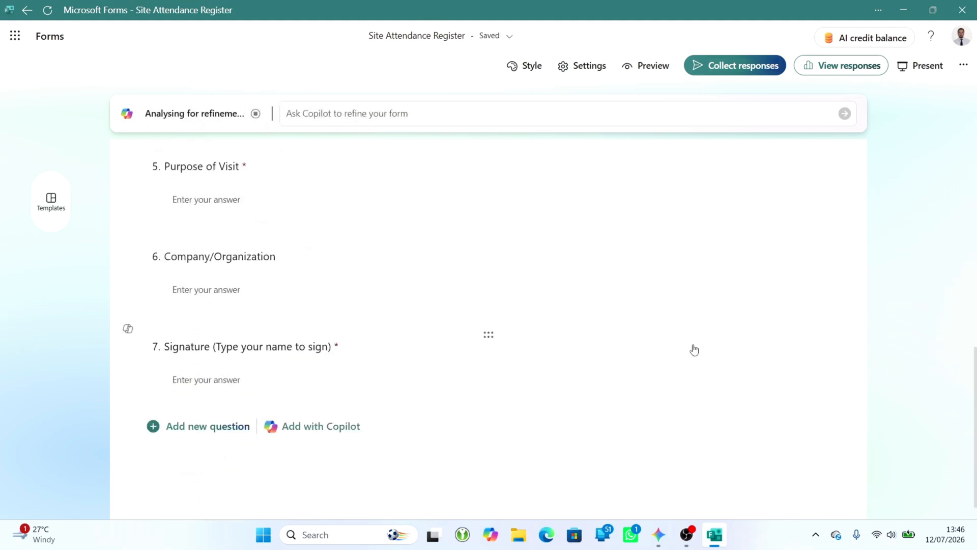
pyautogui.scroll(10, 694, 349)
pyautogui.scroll(-10, 694, 349)
pyautogui.click(713, 322)
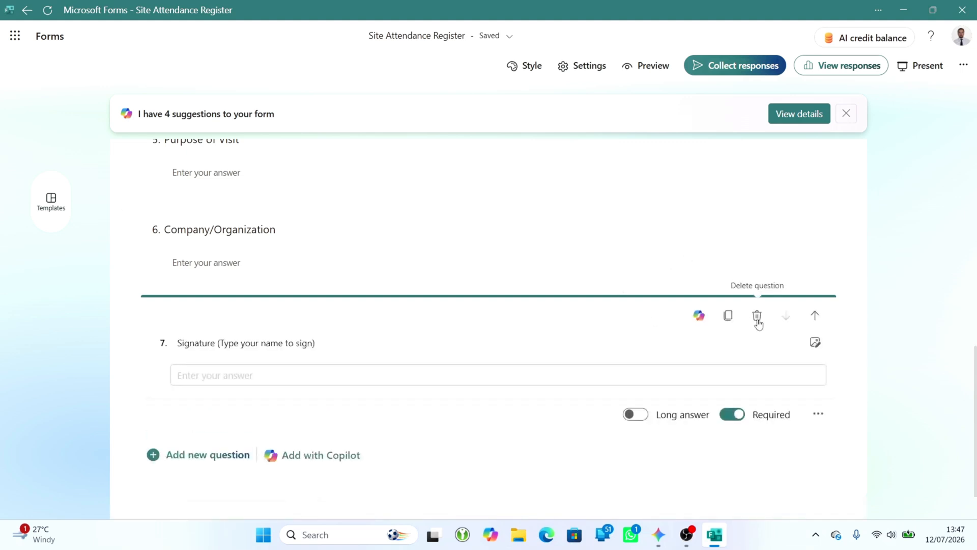
pyautogui.click(757, 316)
pyautogui.click(716, 320)
pyautogui.click(756, 316)
pyautogui.click(757, 316)
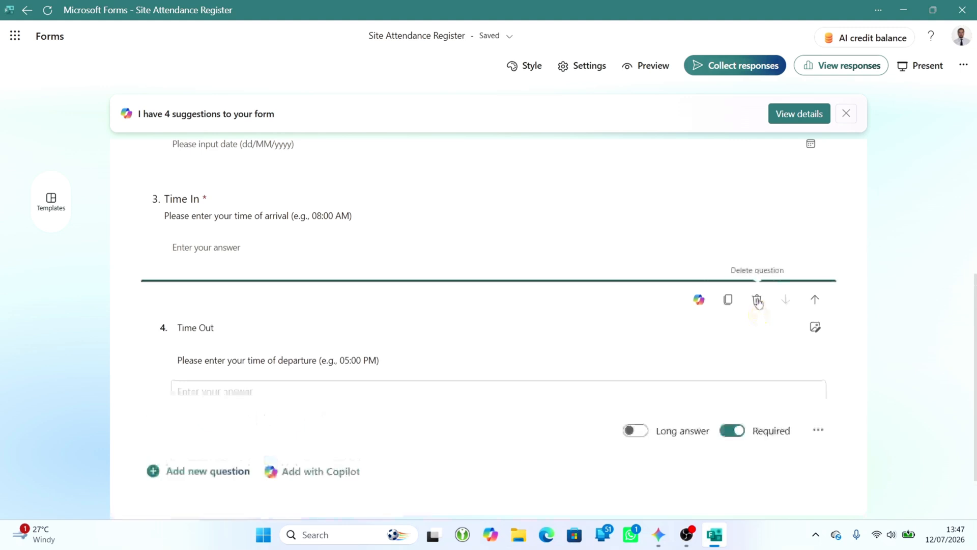
pyautogui.click(758, 300)
pyautogui.click(757, 300)
pyautogui.click(757, 312)
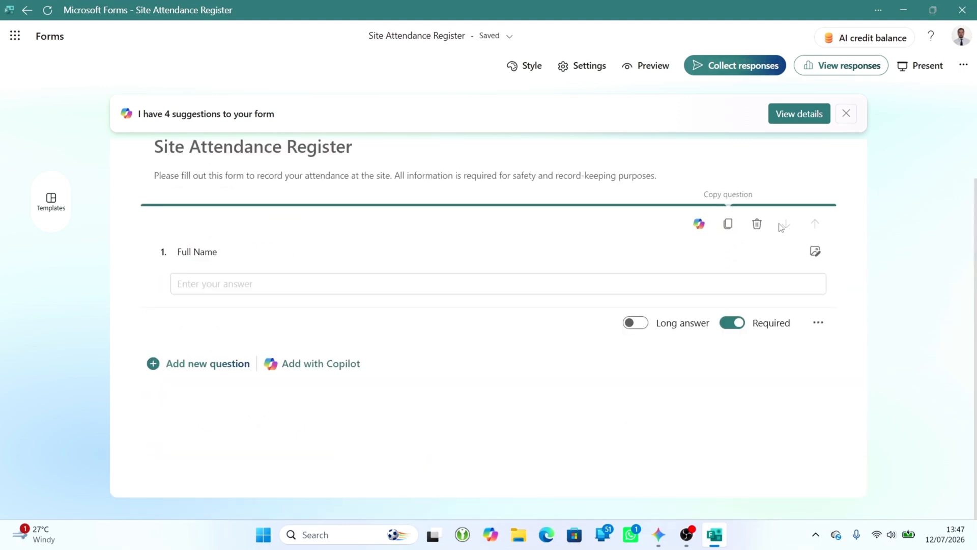
pyautogui.click(757, 223)
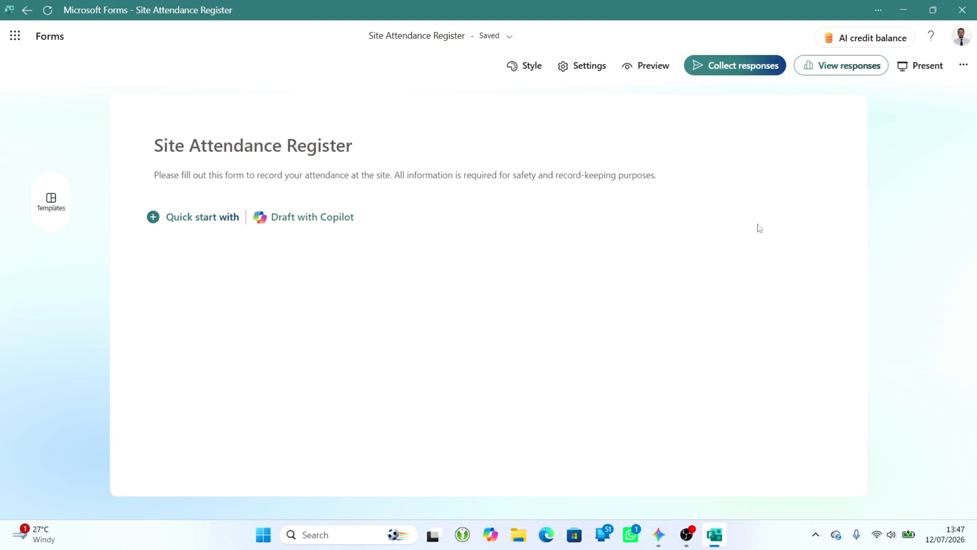
# - Add a choice question titled "Sign In or Sign Out" to the emptied form
pyautogui.click(176, 217)
pyautogui.click(203, 262)
pyautogui.click(186, 295)
pyautogui.write('Sign In')
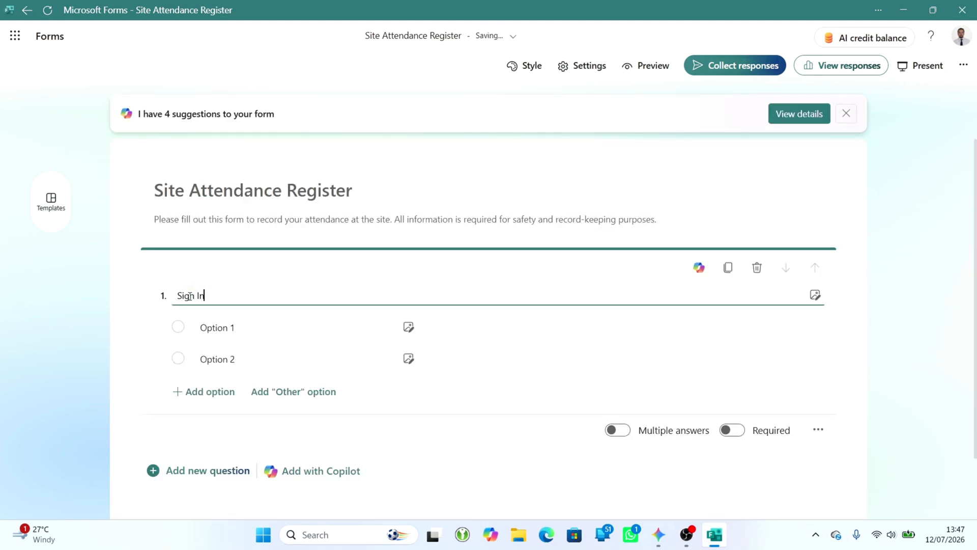
pyautogui.write(' or Sign Out')
# - Name the question's two options "Sign In" and "Sign Out" and make the question required
pyautogui.click(229, 328)
pyautogui.tripleClick(228, 328)
pyautogui.write('Sign In')
pyautogui.click(209, 357)
pyautogui.write('Sign Out')
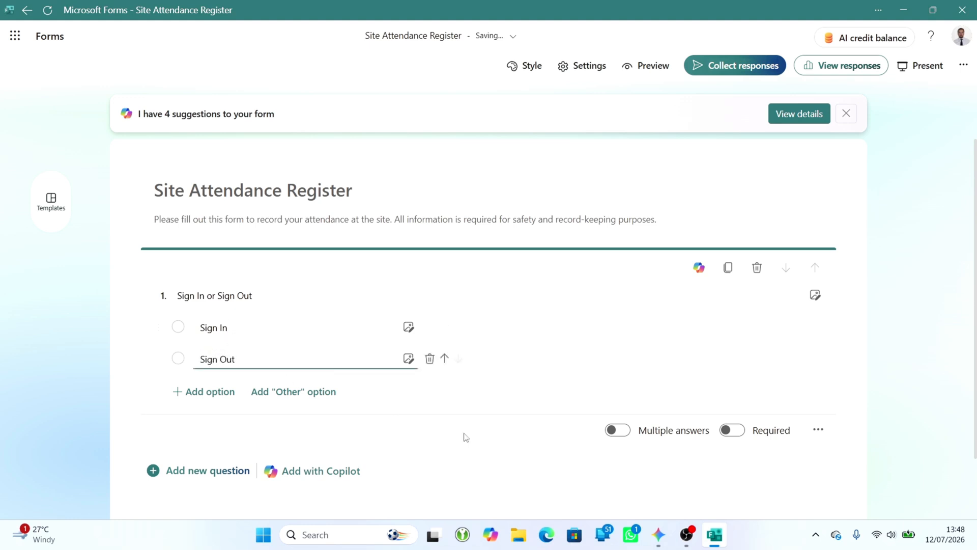
pyautogui.click(481, 442)
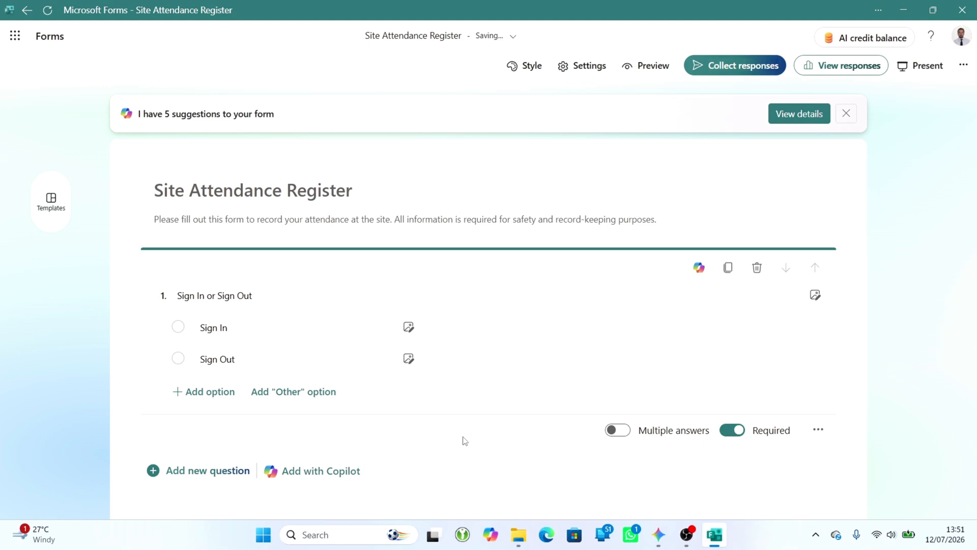
# - Add a new section after the first question and title it "Sign In"
pyautogui.scroll(-1, 464, 441)
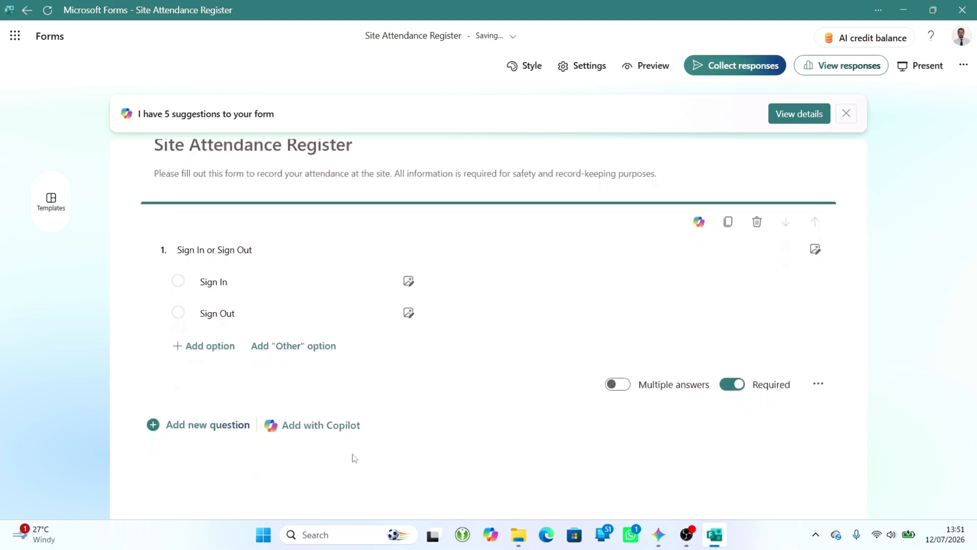
pyautogui.click(198, 429)
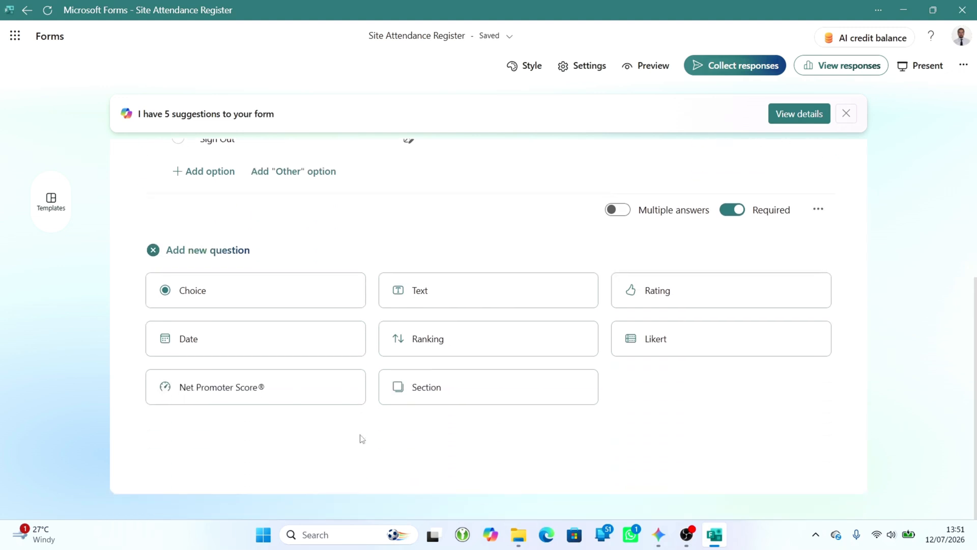
pyautogui.click(422, 392)
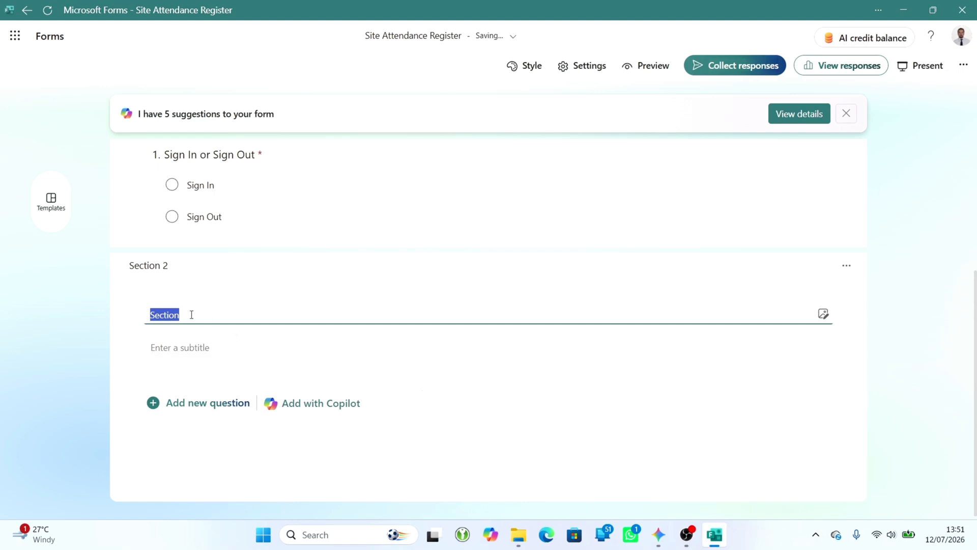
pyautogui.write('Sign In')
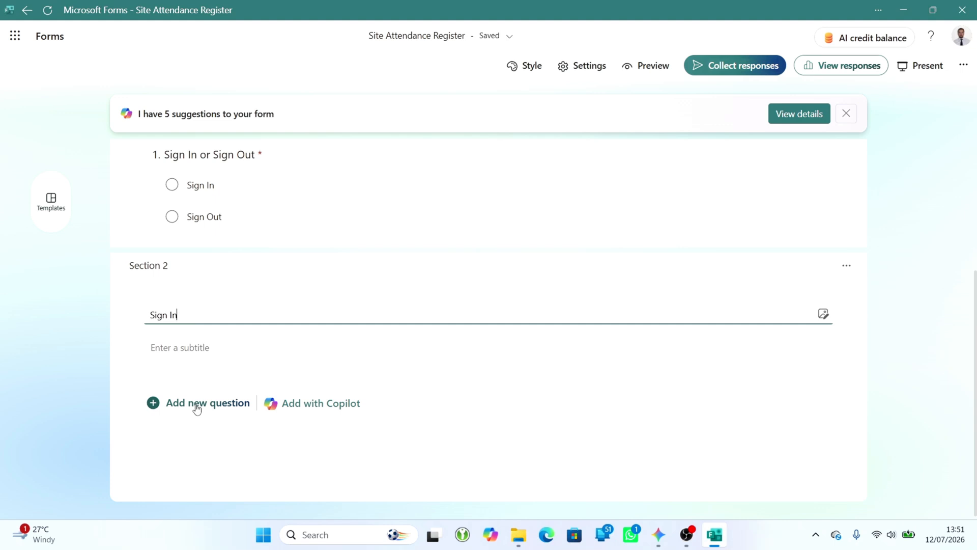
# - Add a required text question titled "Full Name" to the Sign In section
pyautogui.click(197, 406)
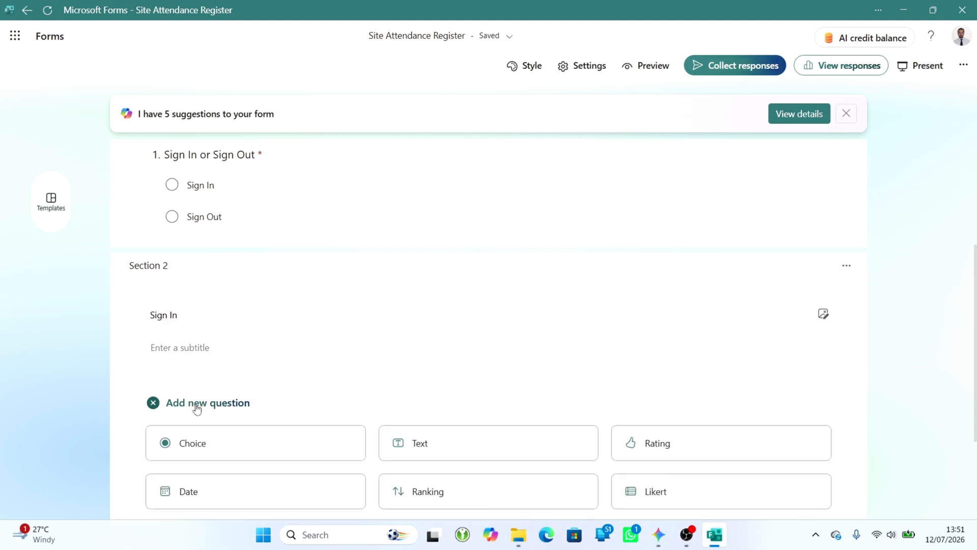
pyautogui.click(422, 448)
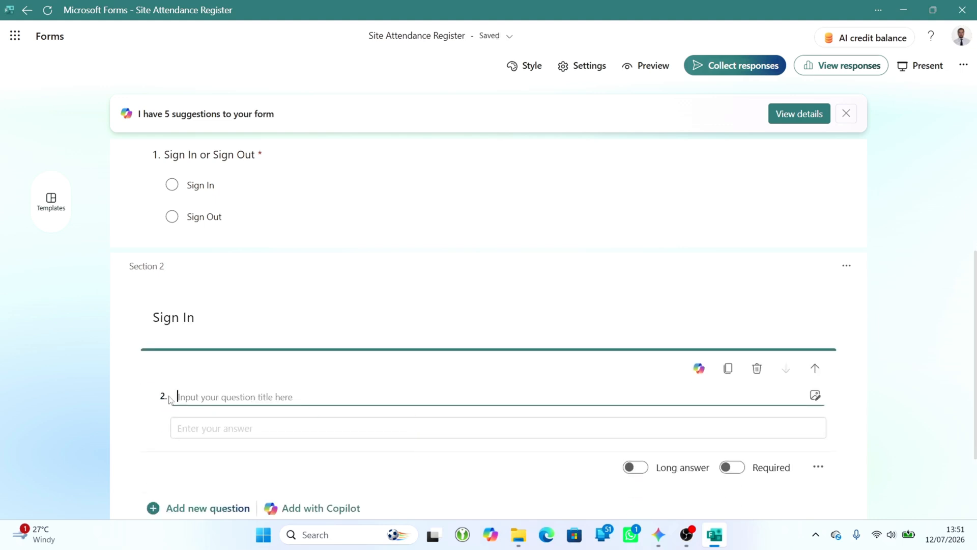
pyautogui.write('Fu')
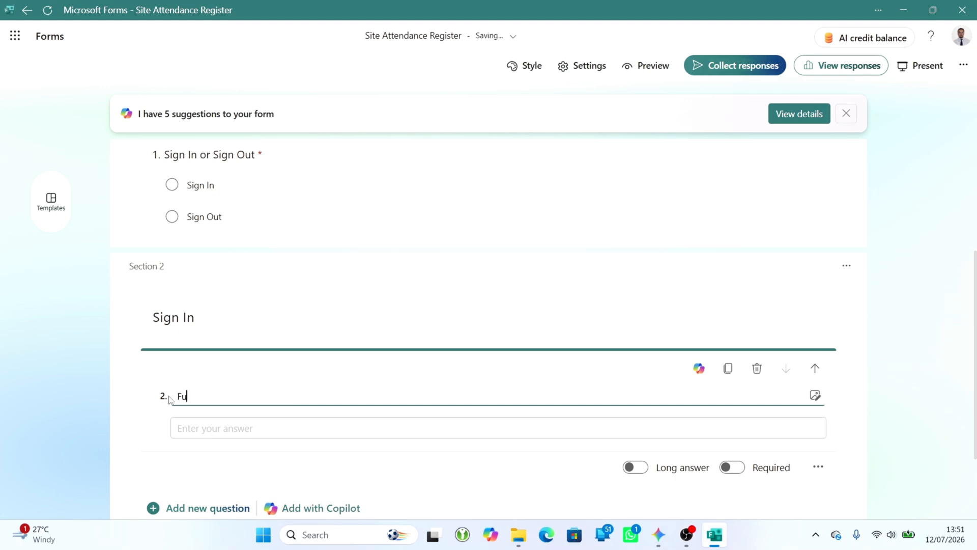
pyautogui.write('ll name')
pyautogui.click(200, 396)
pyautogui.press('BackSpace')
pyautogui.write('N')
pyautogui.click(731, 469)
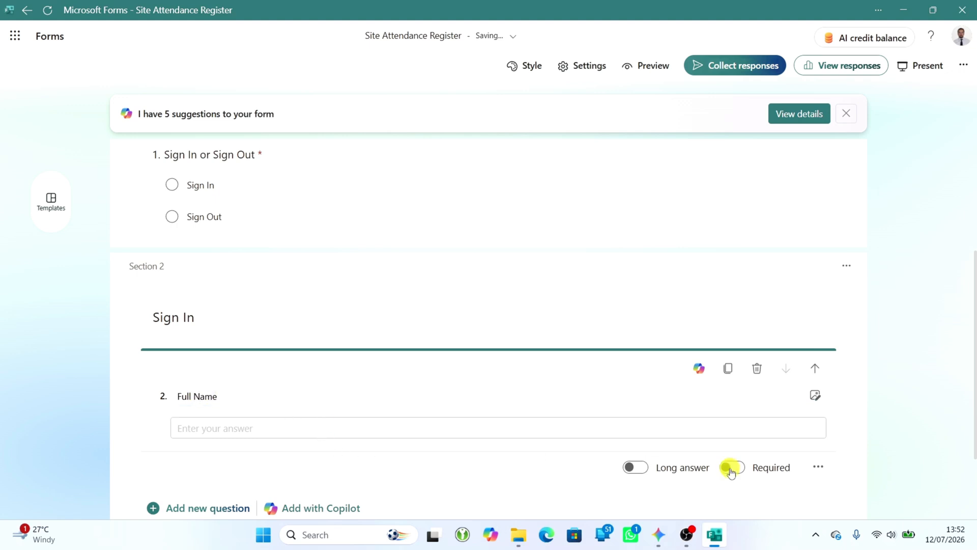
# - Add a choice question titled "Reasons for attending the site" below Full Name
pyautogui.click(188, 508)
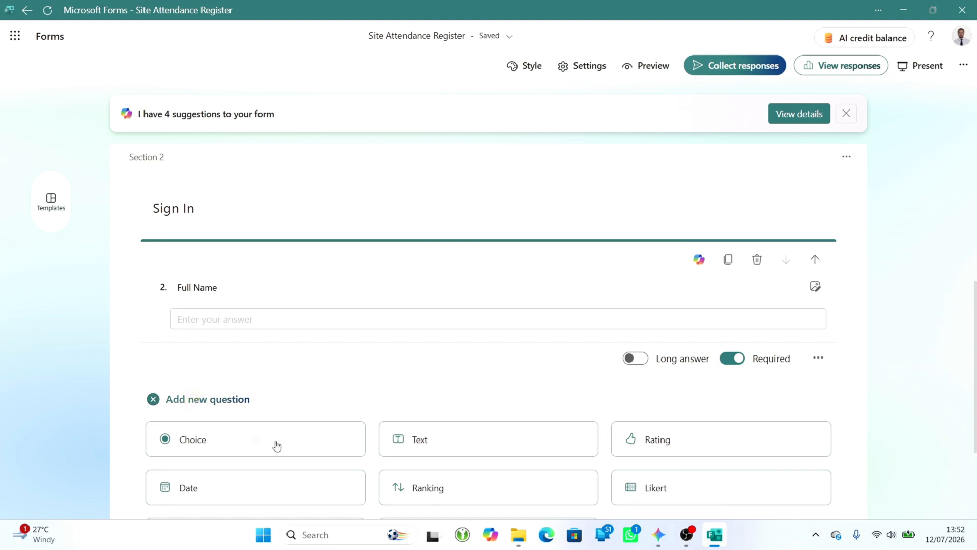
pyautogui.click(204, 443)
pyautogui.click(185, 370)
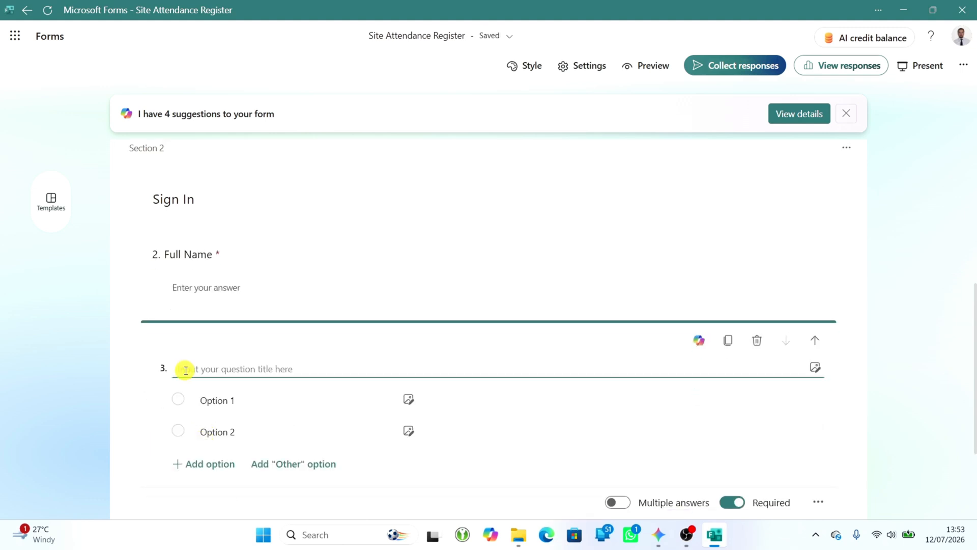
pyautogui.write('Reasons for attending the site')
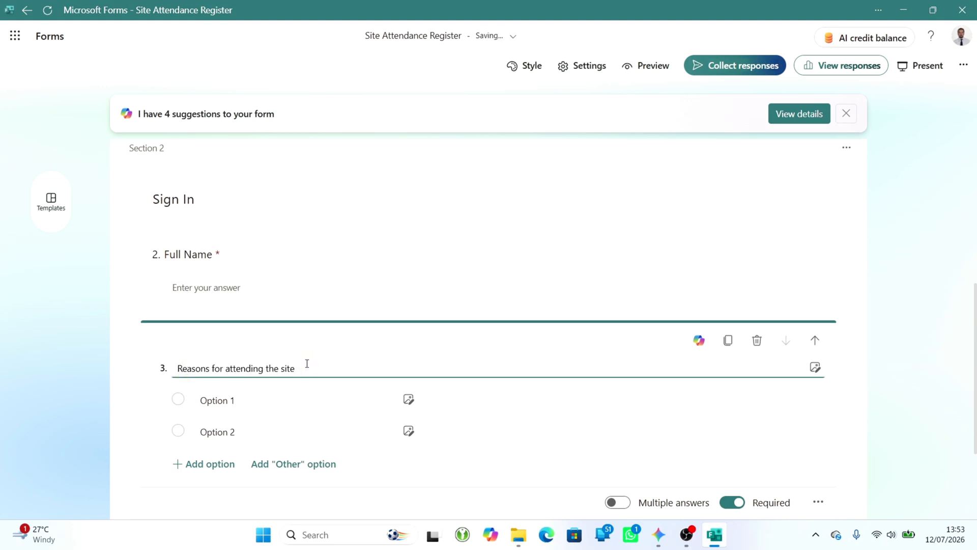
# - Name the first two attendance reasons "Work" and "Site Inspection"
pyautogui.click(288, 396)
pyautogui.tripleClick(240, 399)
pyautogui.write('W')
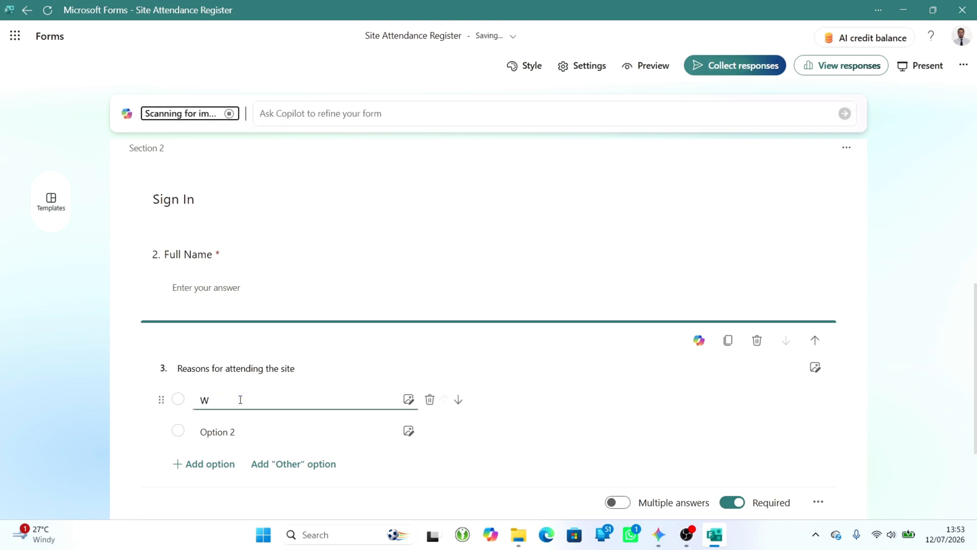
pyautogui.click(214, 400)
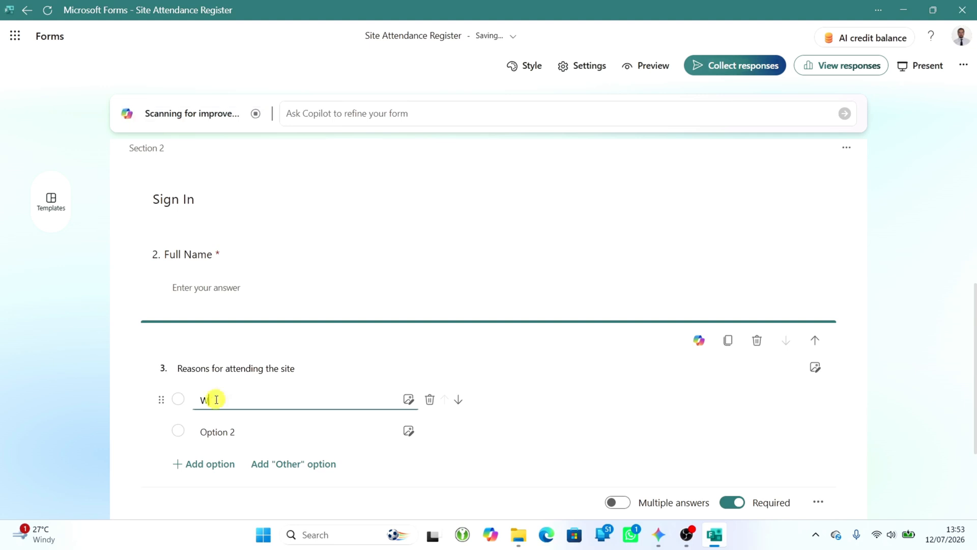
pyautogui.write('ork')
pyautogui.click(232, 431)
pyautogui.tripleClick(240, 430)
pyautogui.write('Site Inspection')
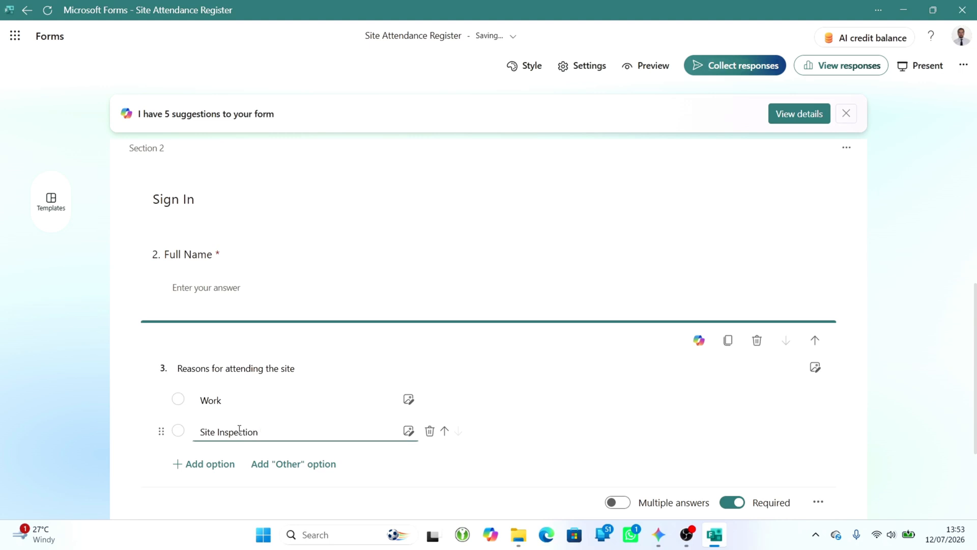
# - Add two more attendance reasons, "Meeting" and "Delivery", to the choice question
pyautogui.click(204, 464)
pyautogui.tripleClick(204, 464)
pyautogui.write('M')
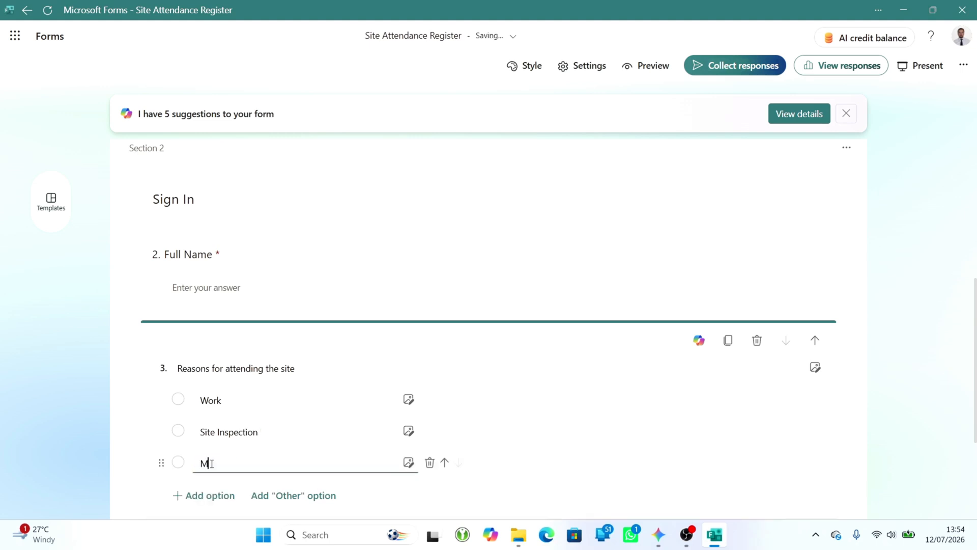
pyautogui.write('eeting')
pyautogui.click(218, 496)
pyautogui.tripleClick(217, 495)
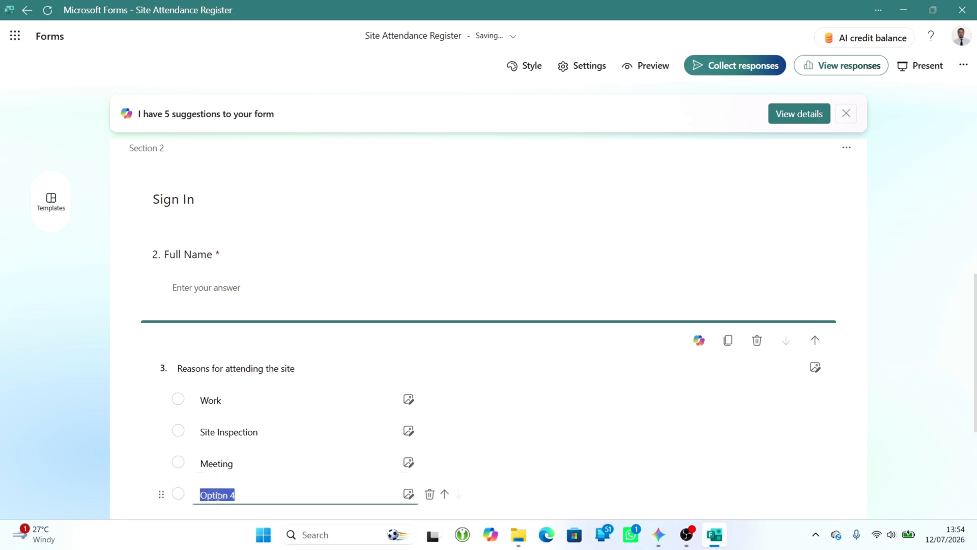
pyautogui.write('Delivery')
# - Add a text question titled "Vehicle Registration" after the attendance reasons question
pyautogui.scroll(-3, 524, 459)
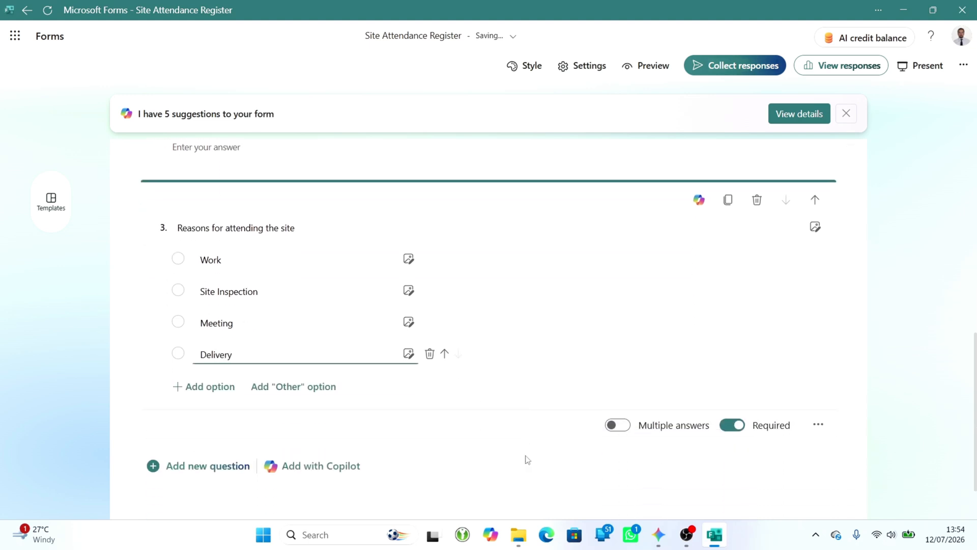
pyautogui.click(209, 467)
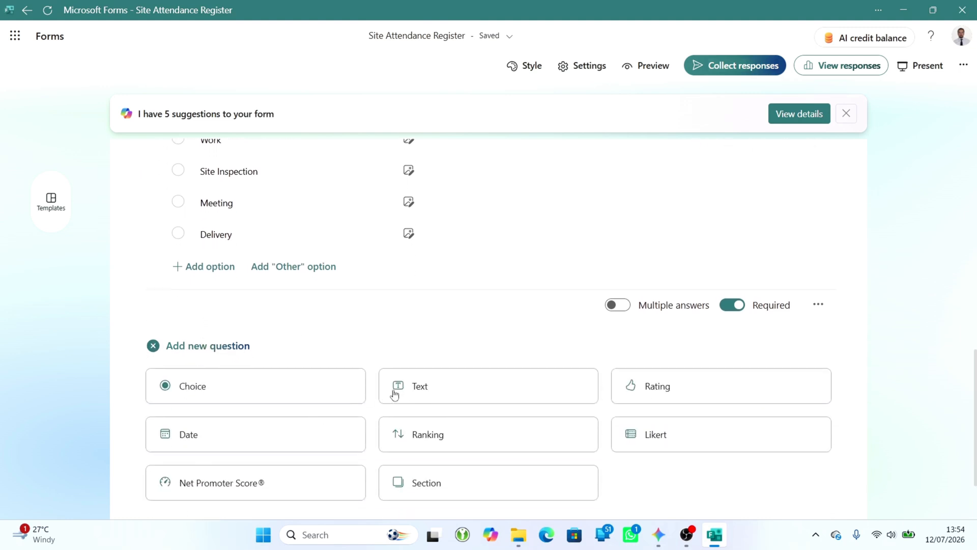
pyautogui.click(419, 389)
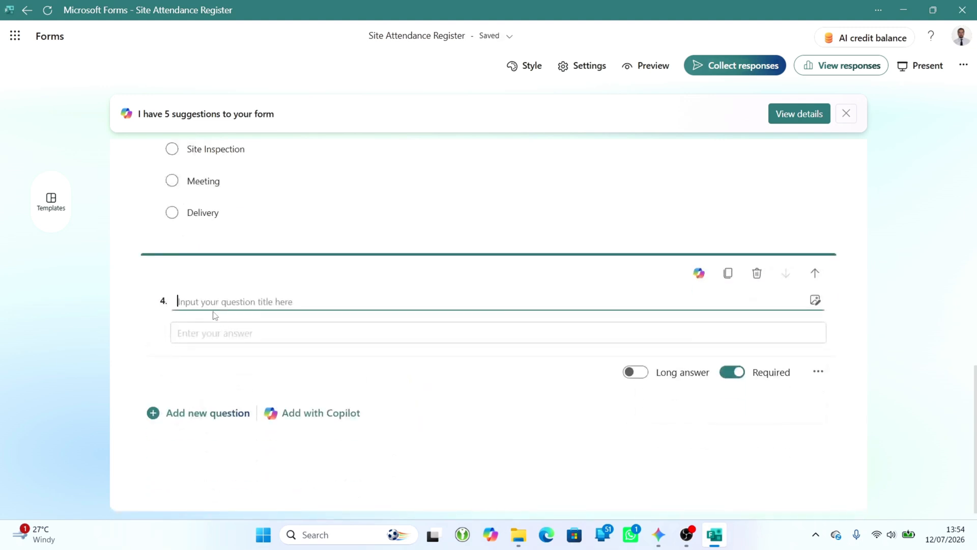
pyautogui.write('Vehicle')
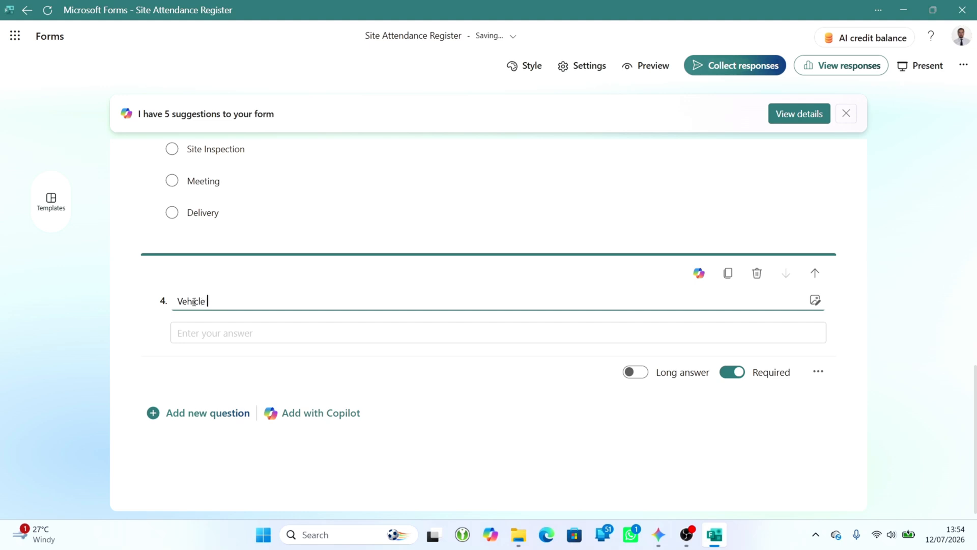
pyautogui.write(' Registration')
# - Add a choice question titled "Acknowledgement of site Health & Safety rules" after Vehicle Registration
pyautogui.click(216, 423)
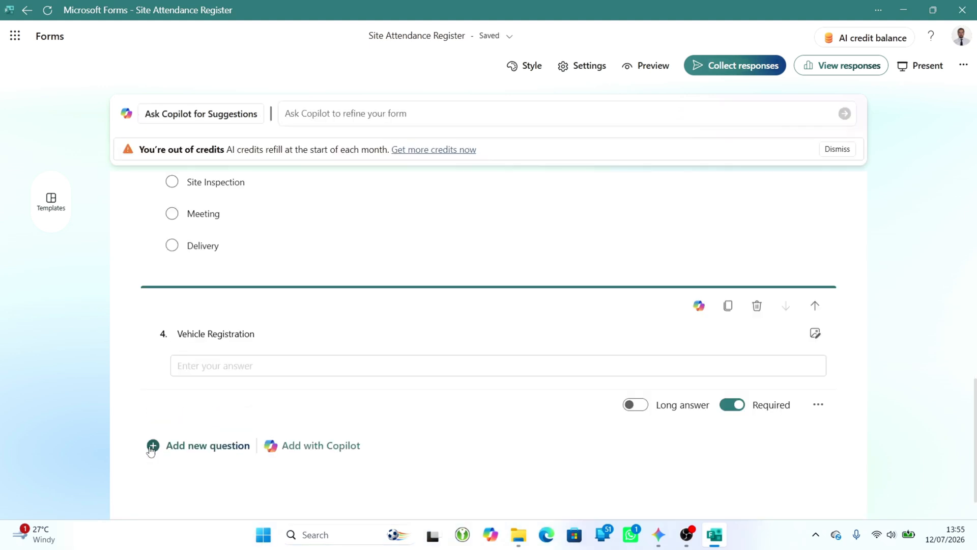
pyautogui.click(151, 451)
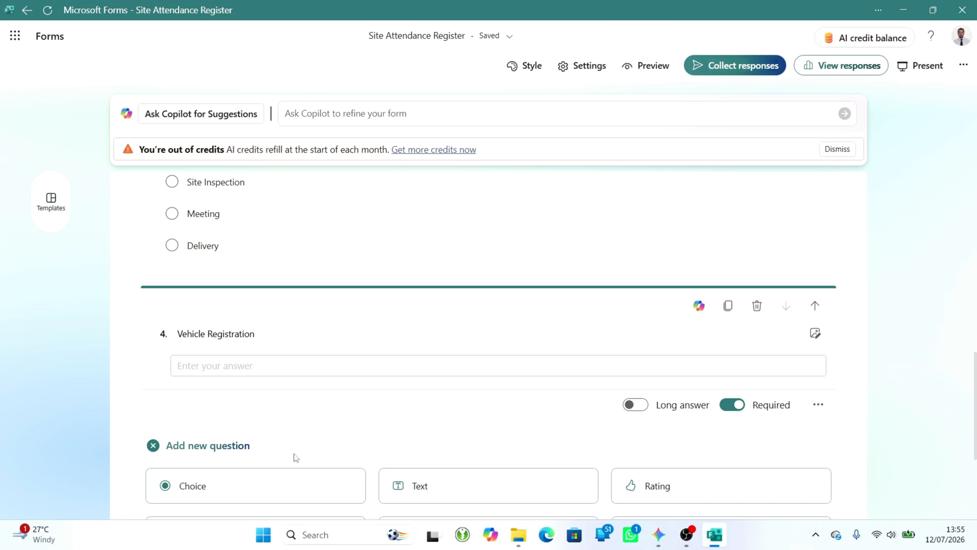
pyautogui.scroll(-2, 294, 457)
pyautogui.click(229, 365)
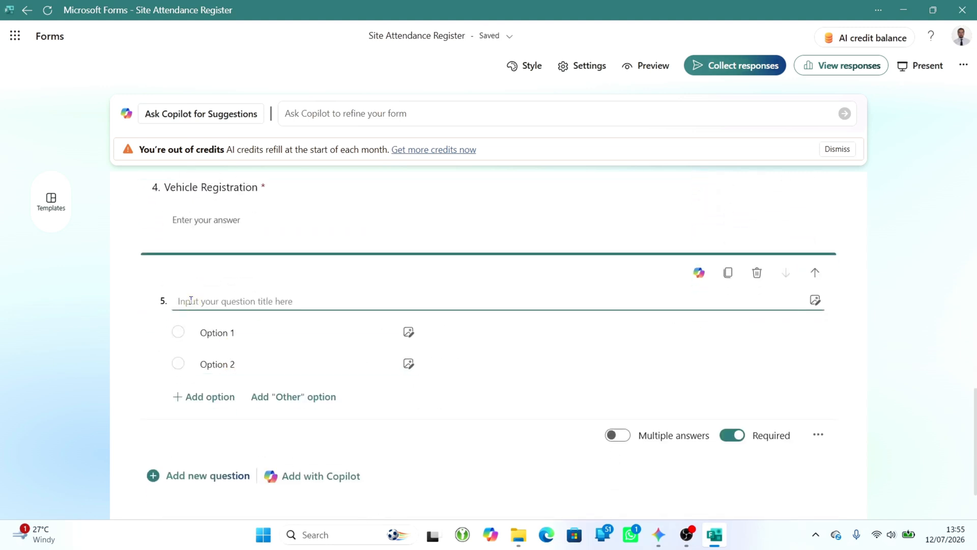
pyautogui.write('Acknowledgement of site Health & Safety rules')
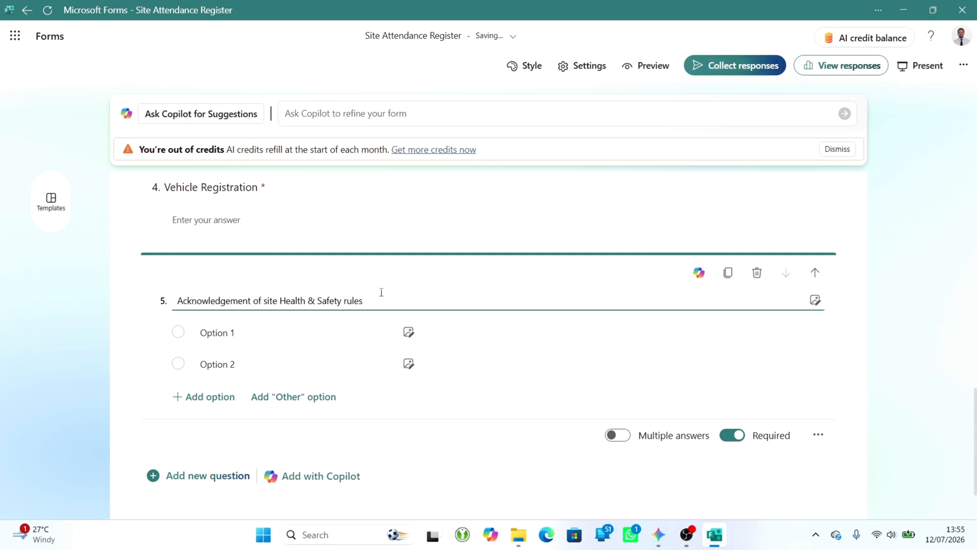
# - Name the first two Health & Safety options "Hazard reporting" and "Emergency Protocol"
pyautogui.click(297, 341)
pyautogui.write('Hazard reporting')
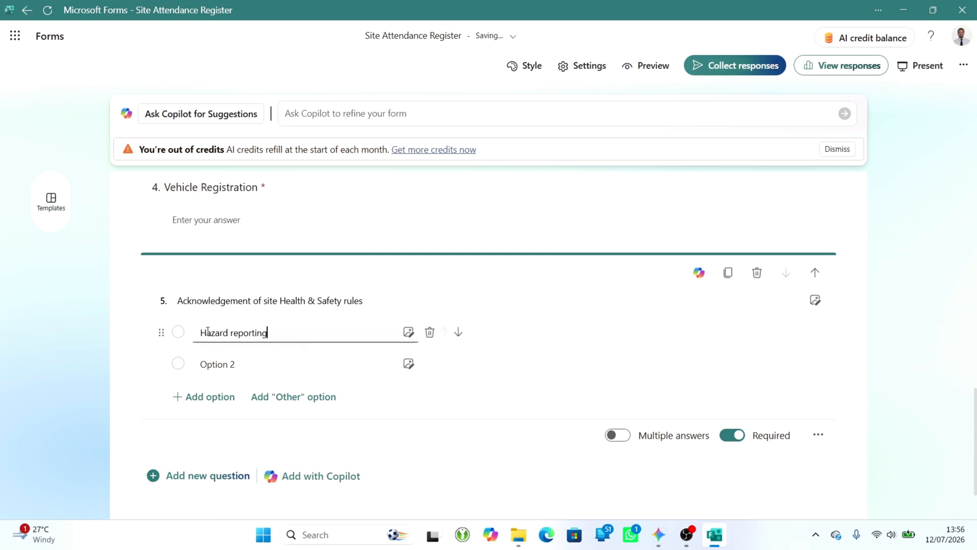
pyautogui.click(210, 364)
pyautogui.write('Emergency Protocol')
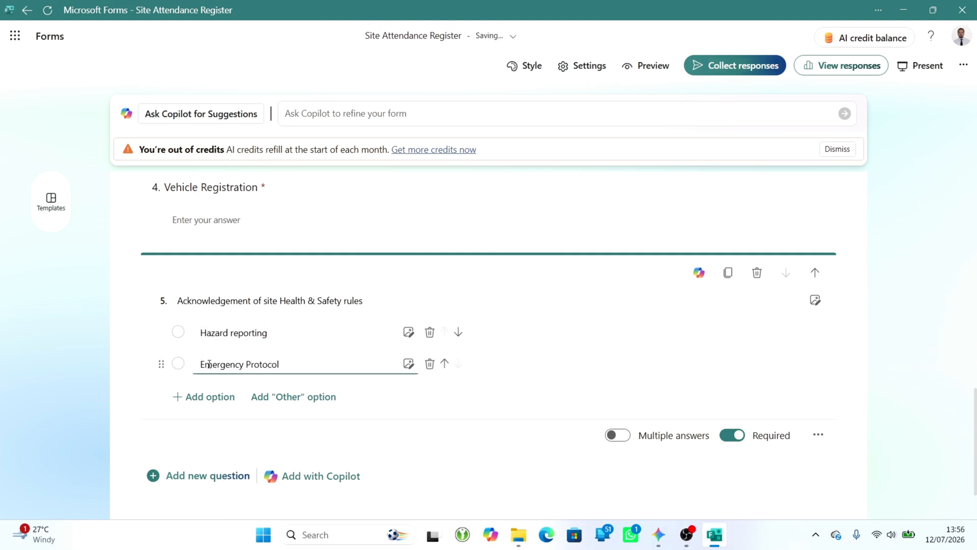
# - Add two more Health & Safety options, "Security and access compliance" and "PPE (Personal Protective Equipment)"
pyautogui.click(203, 397)
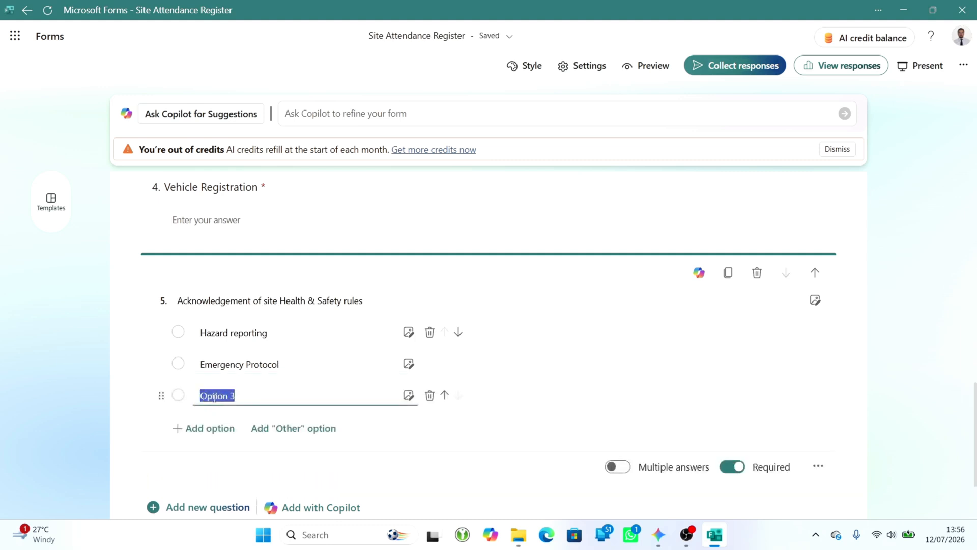
pyautogui.write('Security and access compliance')
pyautogui.click(201, 428)
pyautogui.write('F')
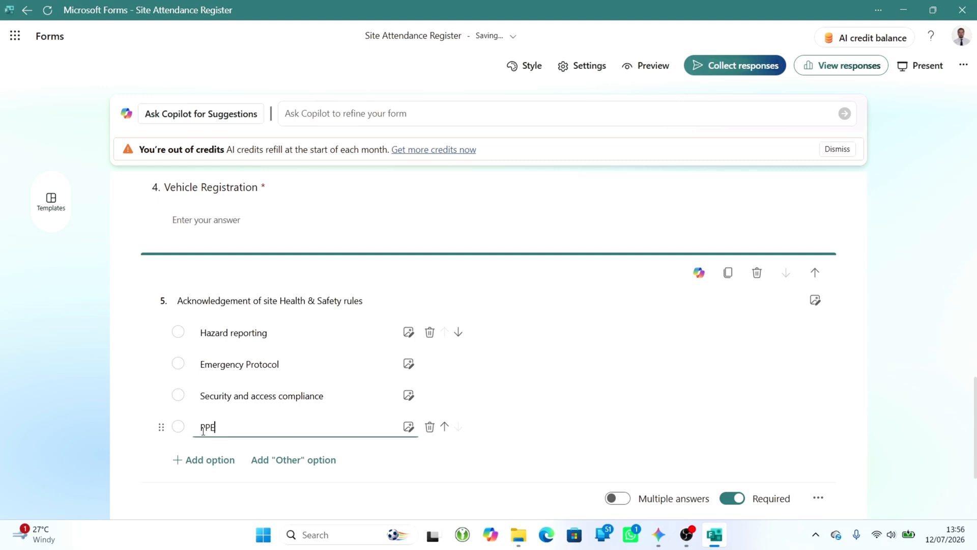
pyautogui.write('PE (Personal Protective Equipment)')
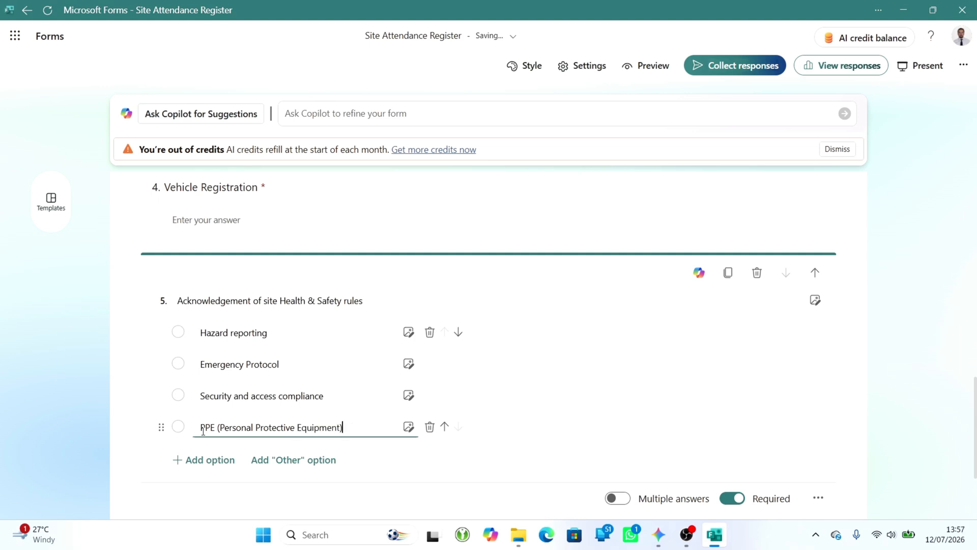
pyautogui.click(601, 378)
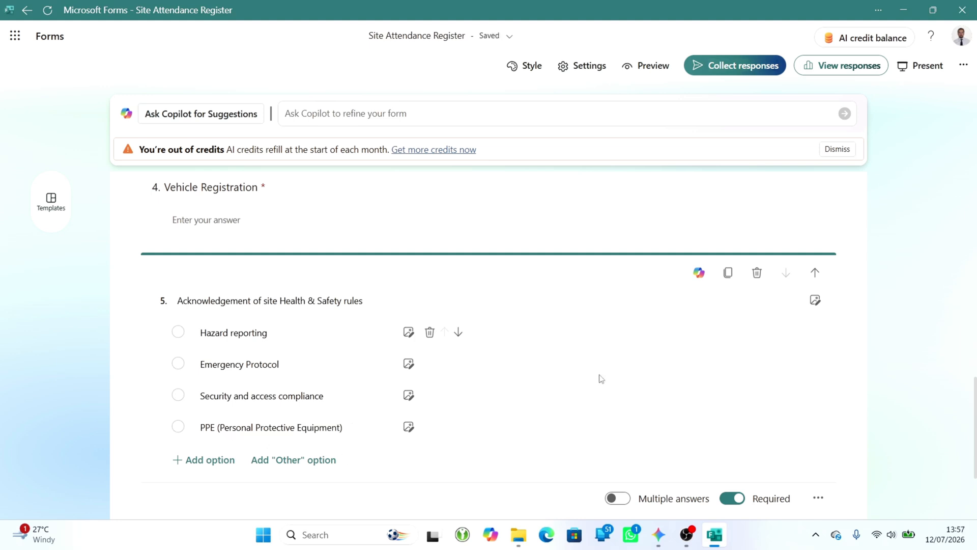
# - Allow multiple answers on the Health & Safety question and require the total selected options to equal 4
pyautogui.click(615, 500)
pyautogui.scroll(-3, 450, 457)
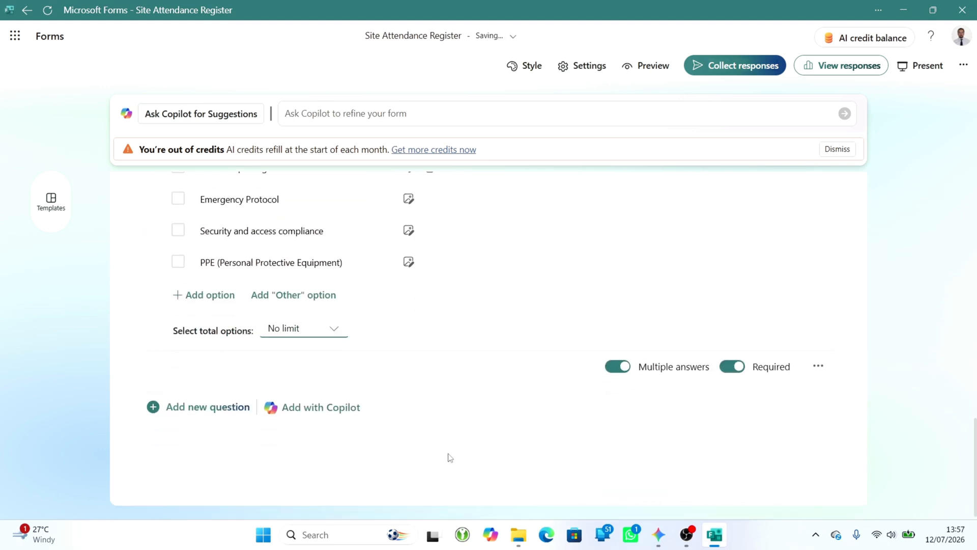
pyautogui.click(334, 331)
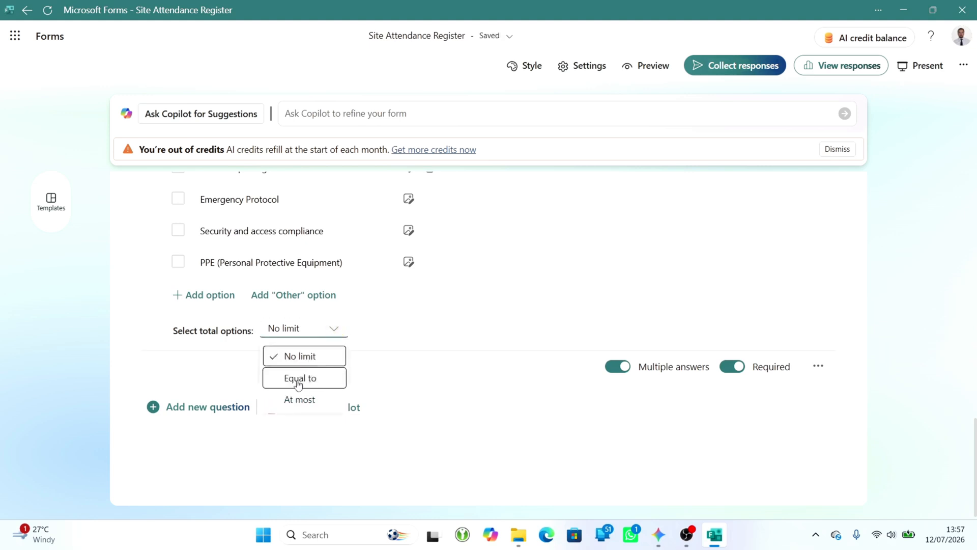
pyautogui.click(300, 379)
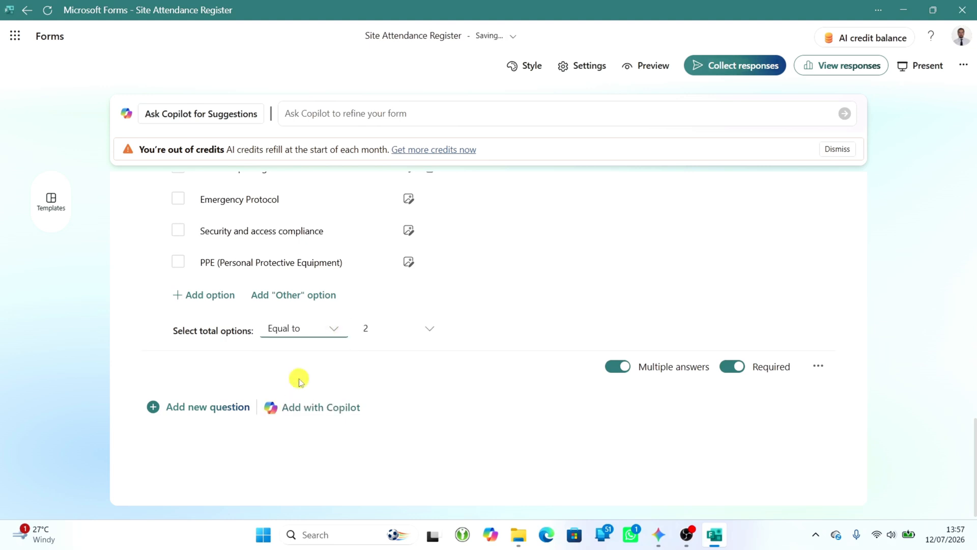
pyautogui.click(430, 330)
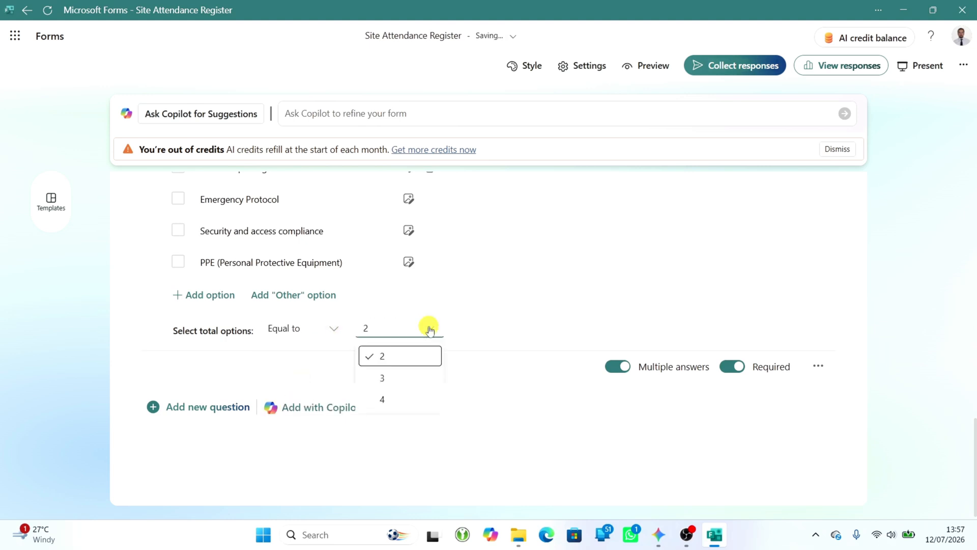
pyautogui.click(387, 404)
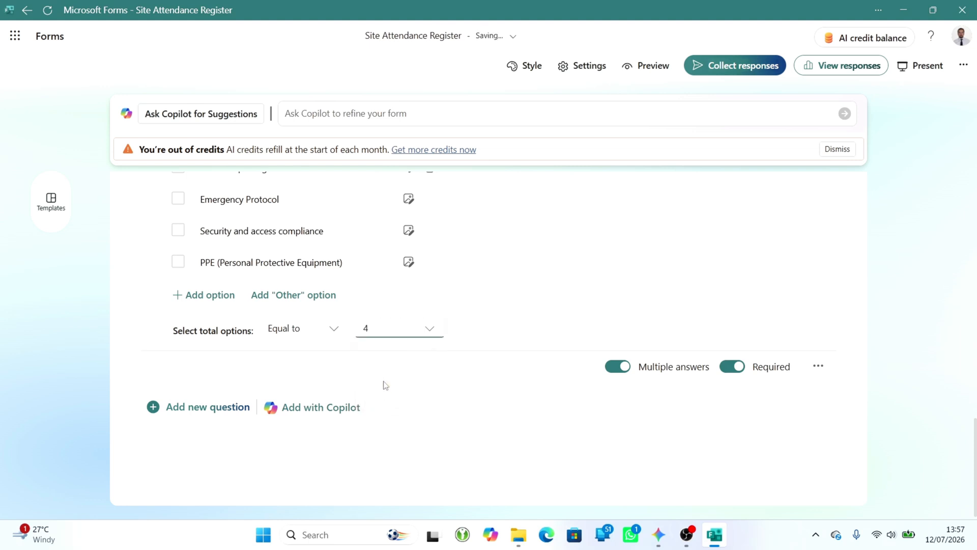
# - Add a new section titled "Sign Out" after the Health & Safety question
pyautogui.click(209, 407)
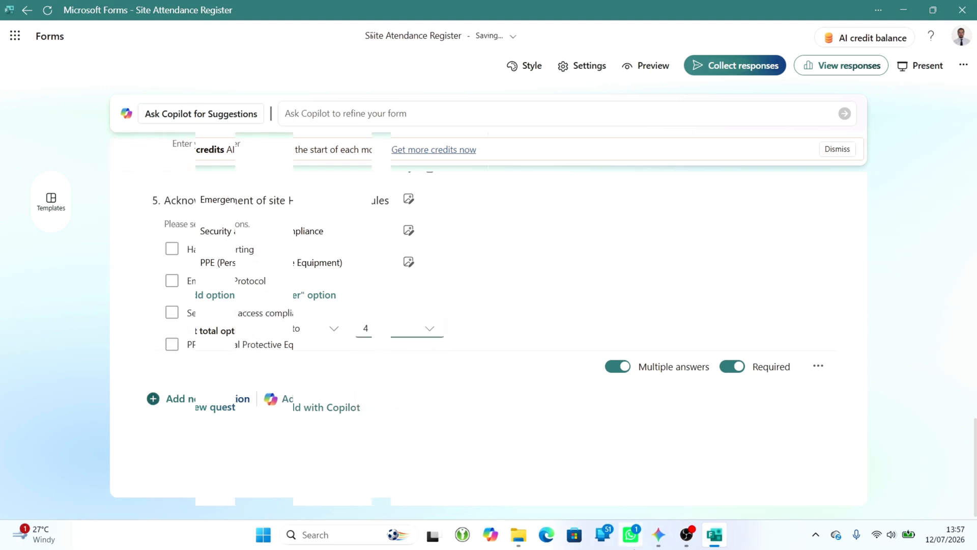
pyautogui.click(214, 400)
pyautogui.scroll(-3, 514, 405)
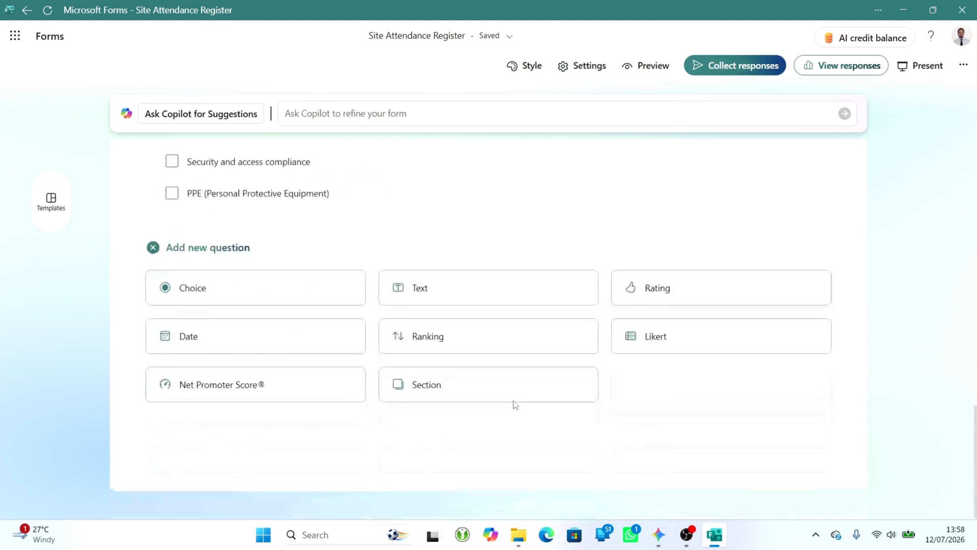
pyautogui.click(436, 392)
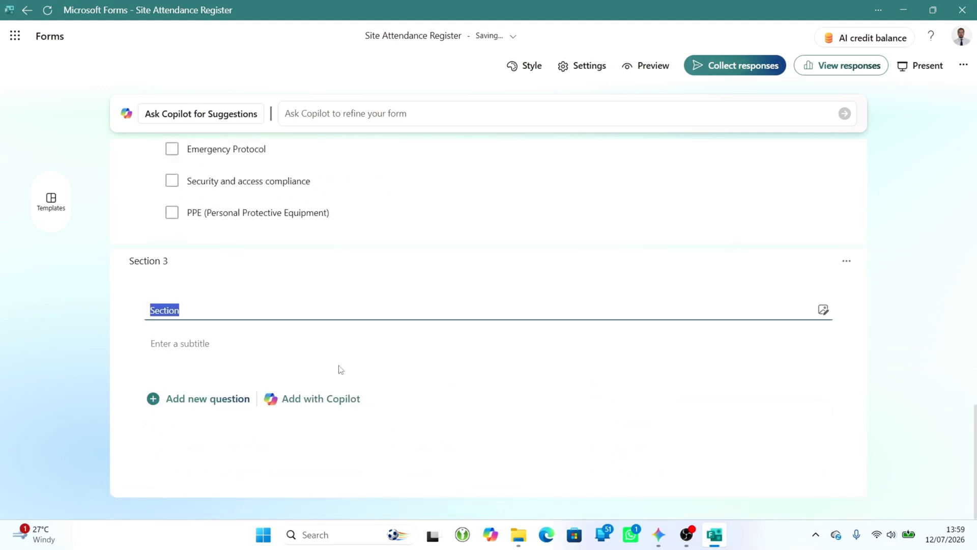
pyautogui.write('S')
# - Add a required text question titled "Full Name" to the Sign Out section
pyautogui.click(192, 399)
pyautogui.click(421, 442)
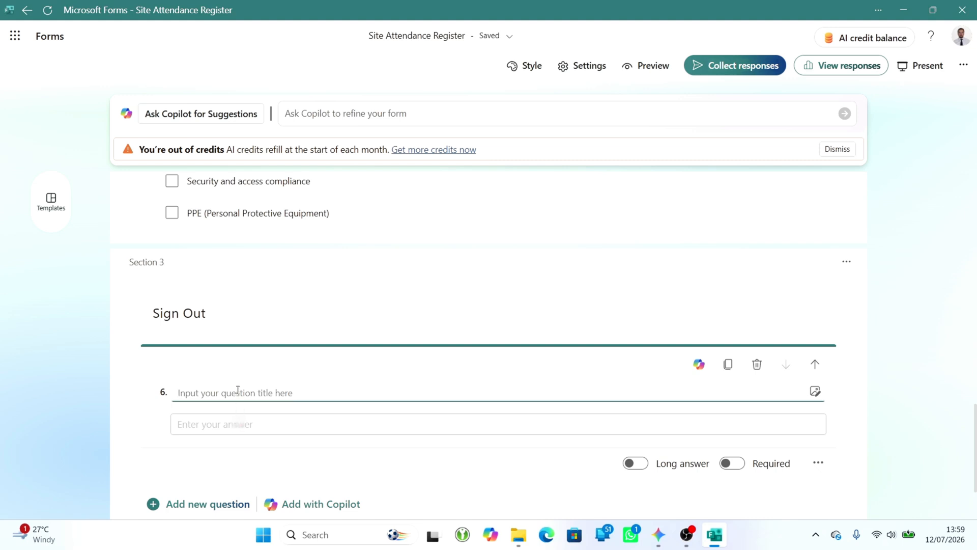
pyautogui.scroll(-2, 236, 394)
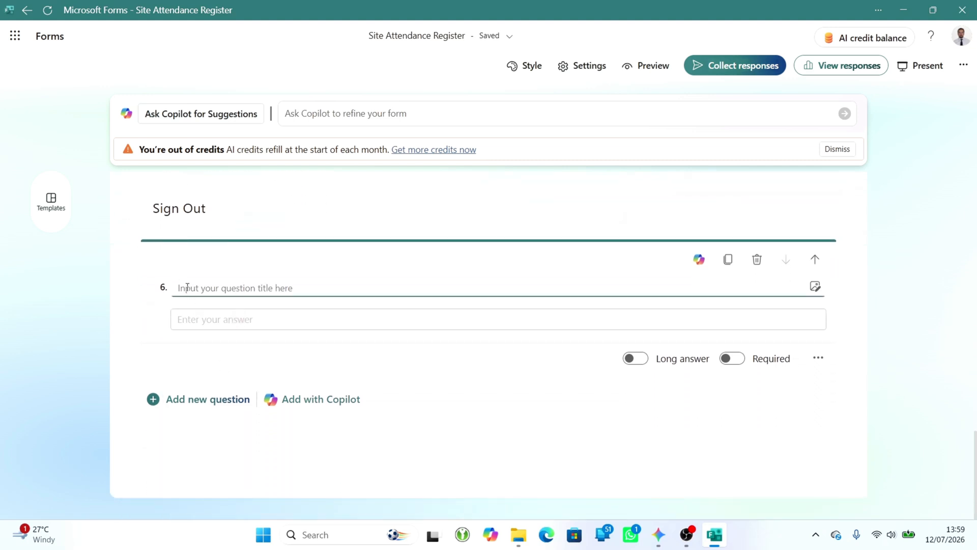
pyautogui.write('Full Name')
pyautogui.click(732, 358)
# - Add a choice question titled "Reasons for leaving" below Full Name in the Sign Out section
pyautogui.click(206, 402)
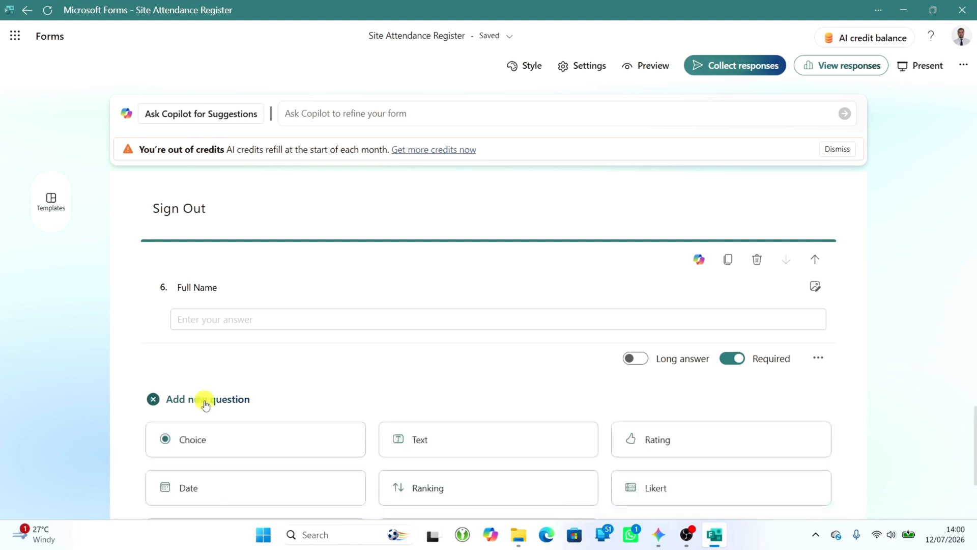
pyautogui.click(222, 444)
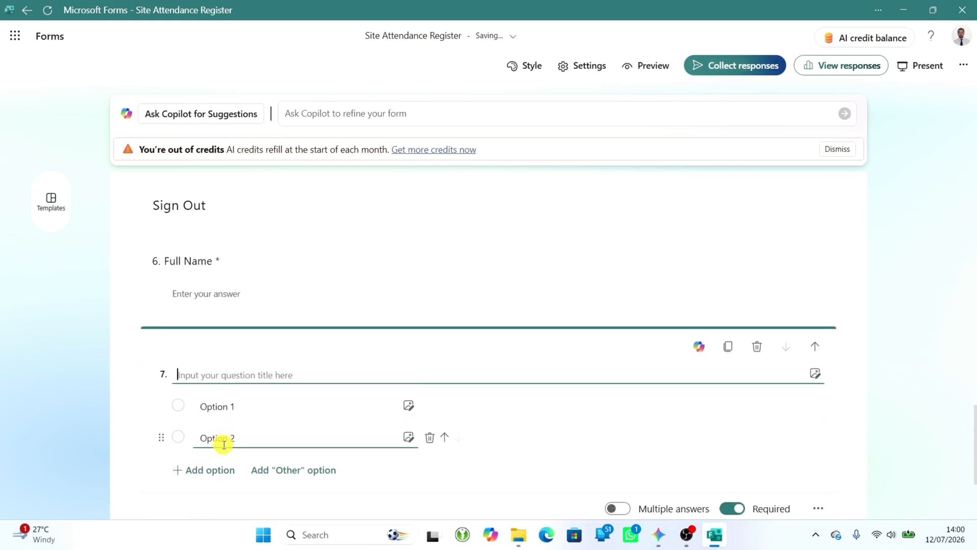
pyautogui.click(191, 368)
pyautogui.write('Reasons for leaving ?')
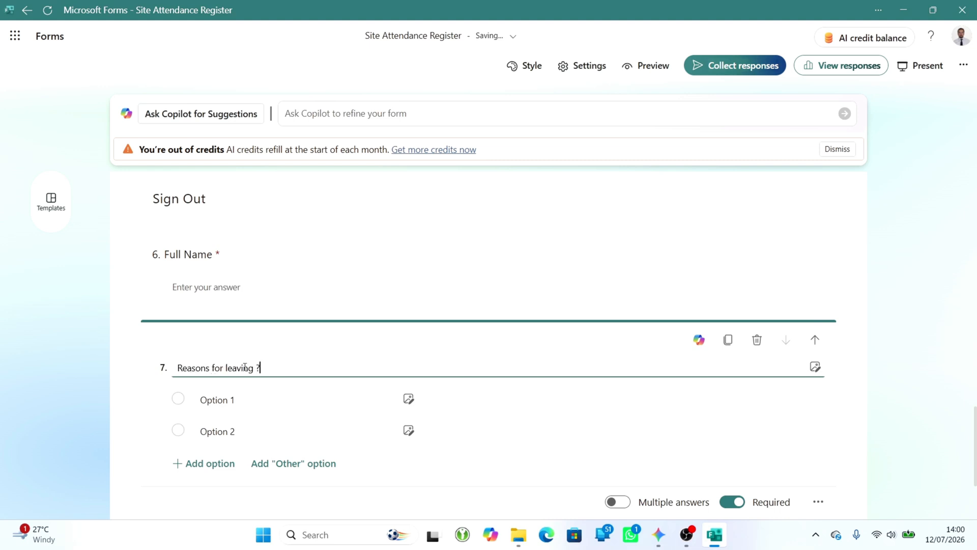
# - Enter "Lunch Break" and "End of Work" as the first two options of the Reasons for leaving question
pyautogui.click(251, 400)
pyautogui.click(207, 339)
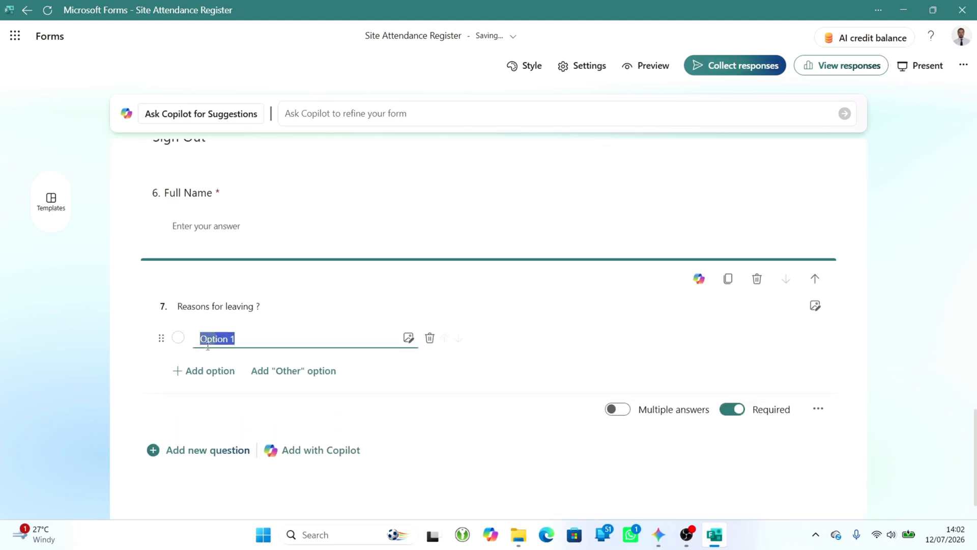
pyautogui.write('Lunch Break')
pyautogui.click(209, 370)
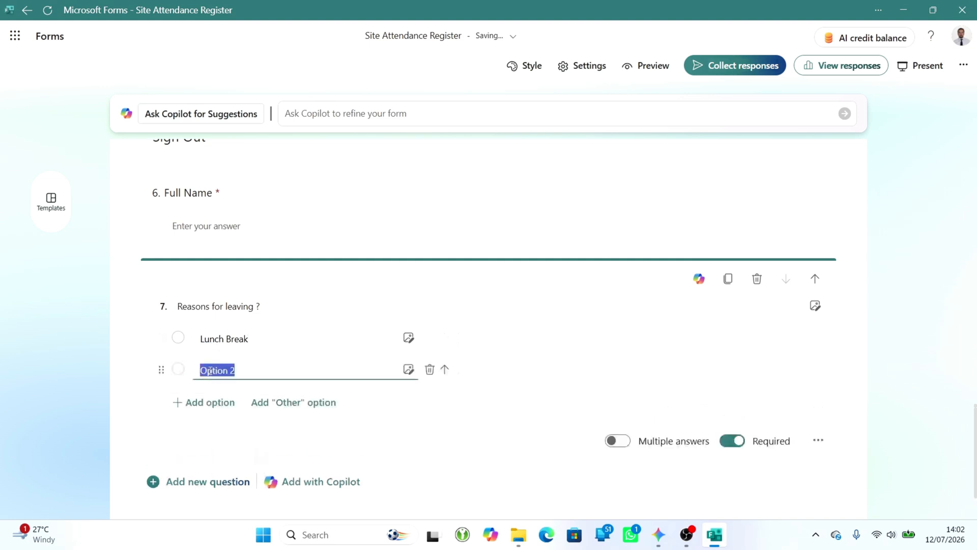
pyautogui.scroll(11, 264, 260)
pyautogui.scroll(-11, 265, 257)
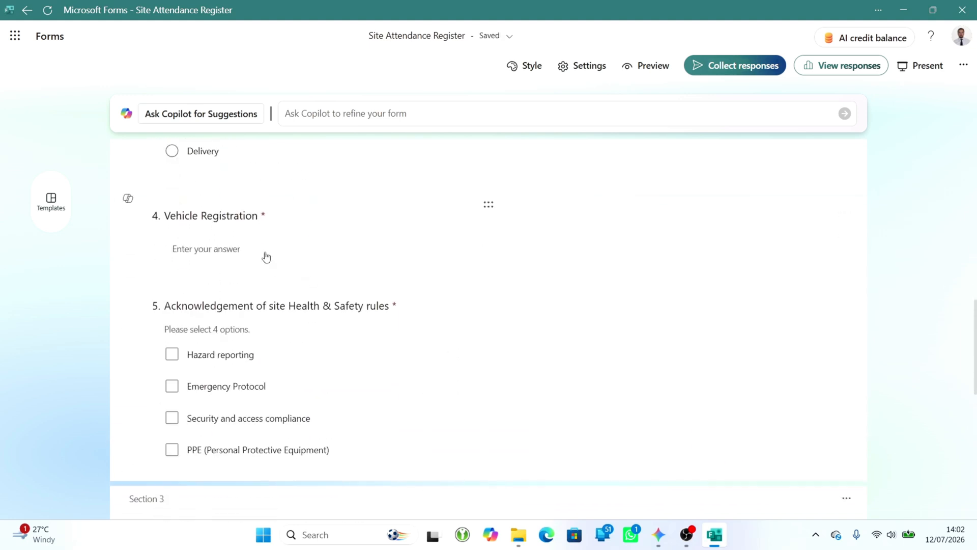
pyautogui.write('End of Wo')
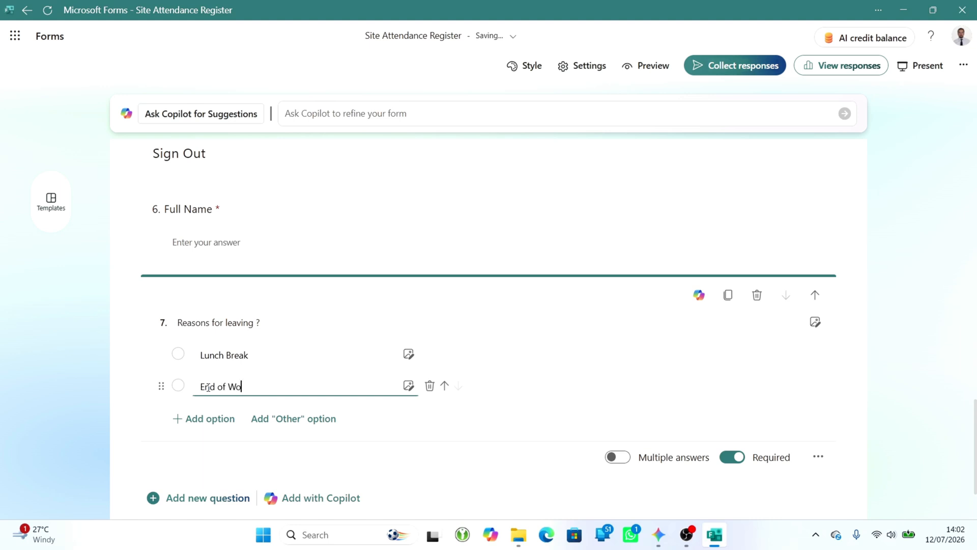
pyautogui.write('rk')
# - Add a third leaving reason, "End of Site Inspection"
pyautogui.click(204, 418)
pyautogui.scroll(10, 207, 426)
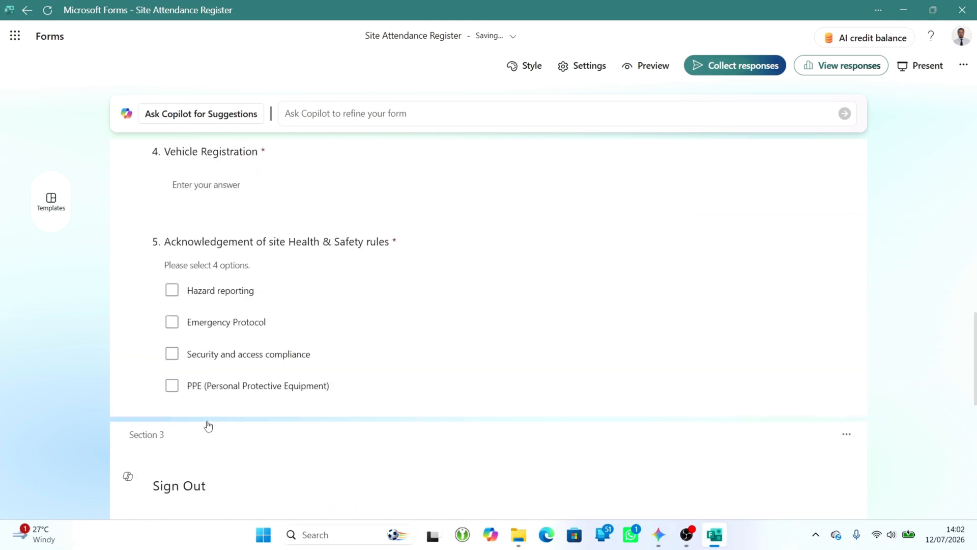
pyautogui.scroll(-10, 207, 426)
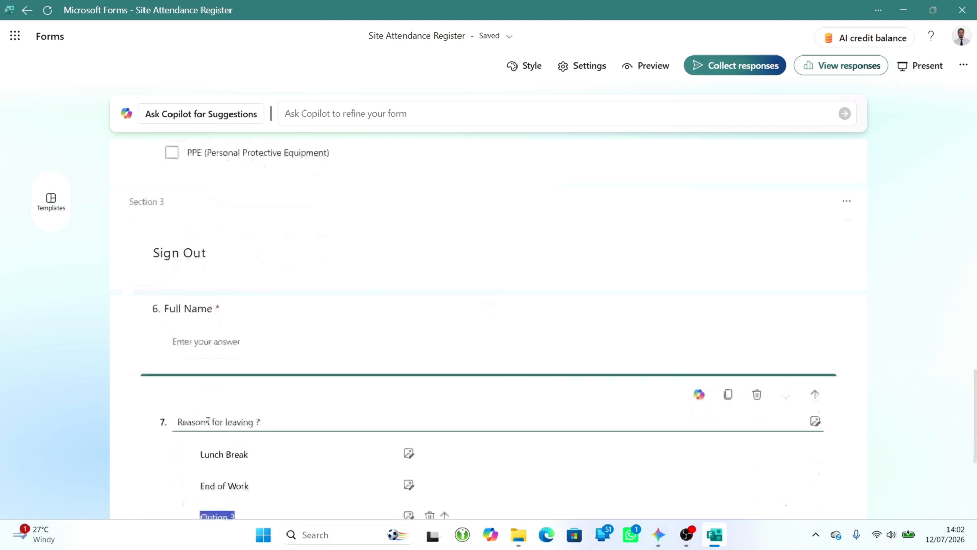
pyautogui.write('End of Site')
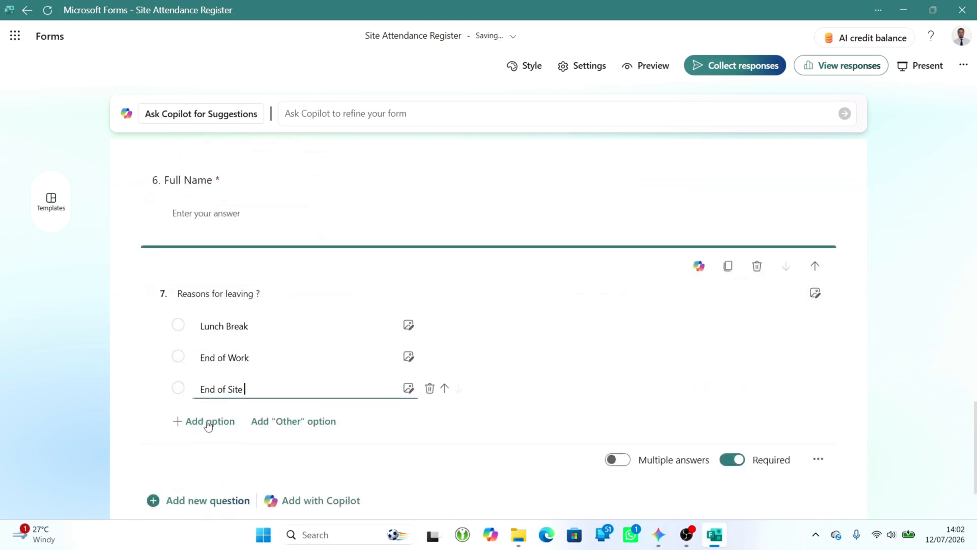
pyautogui.write(' Inspection')
# - Add two more leaving reasons, "End of Meeting" and "End of Delivery"
pyautogui.click(209, 425)
pyautogui.scroll(5, 256, 305)
pyautogui.scroll(-10, 256, 305)
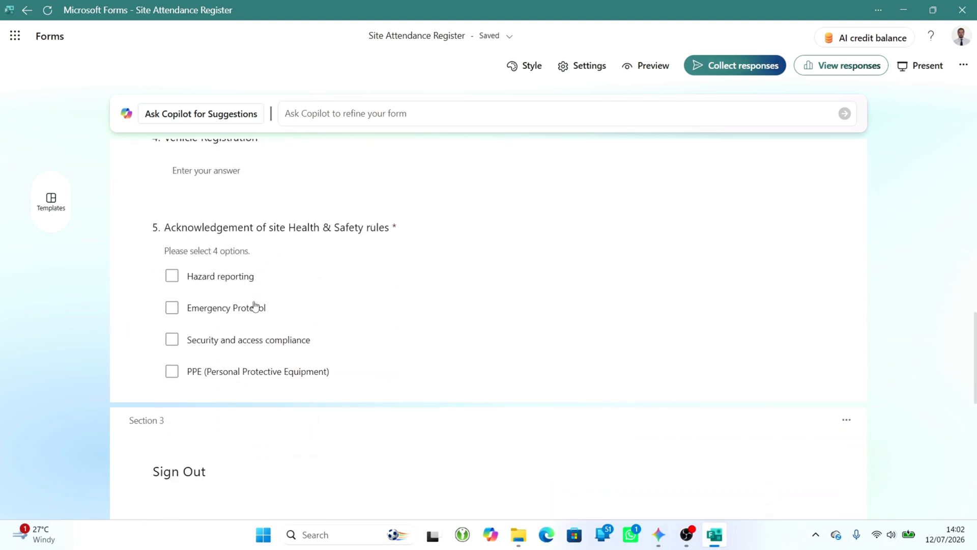
pyautogui.write('End of Meeting')
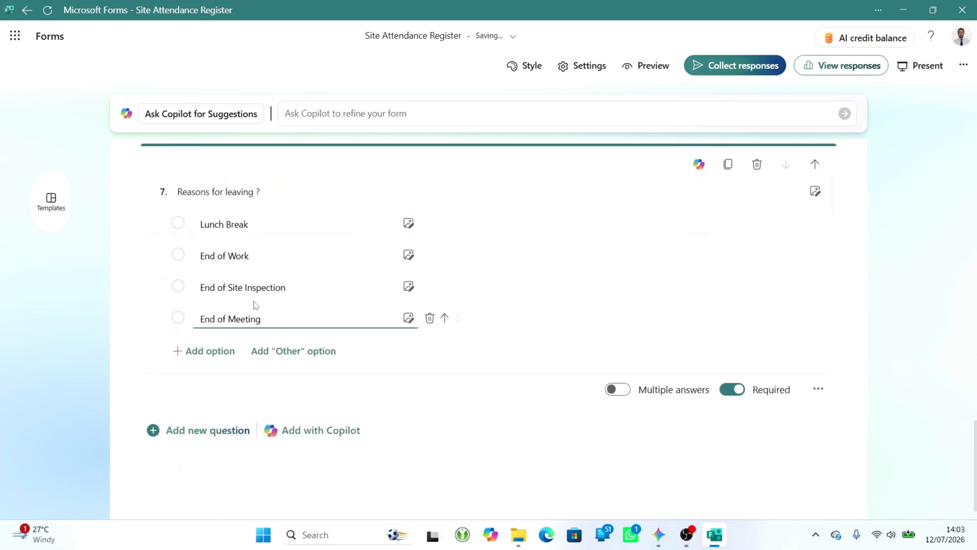
pyautogui.click(218, 351)
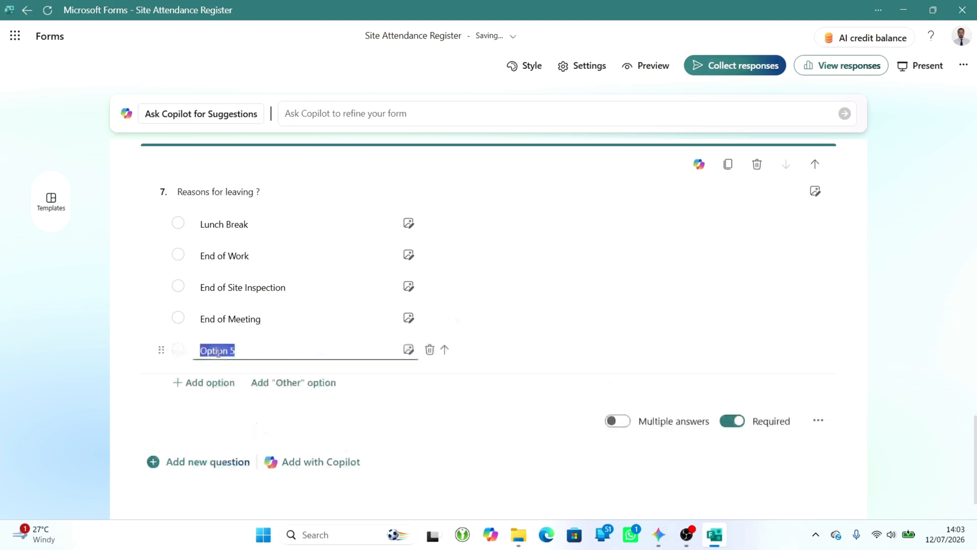
pyautogui.write('End of Delivery')
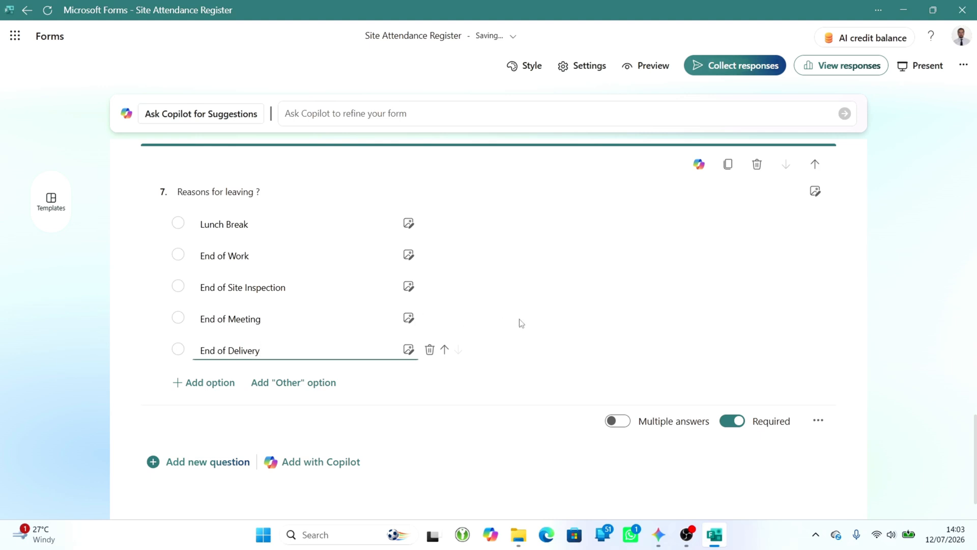
# - Add a text question titled "Any facility issues to report?" below Reasons for leaving in the Sign Out section
pyautogui.click(198, 462)
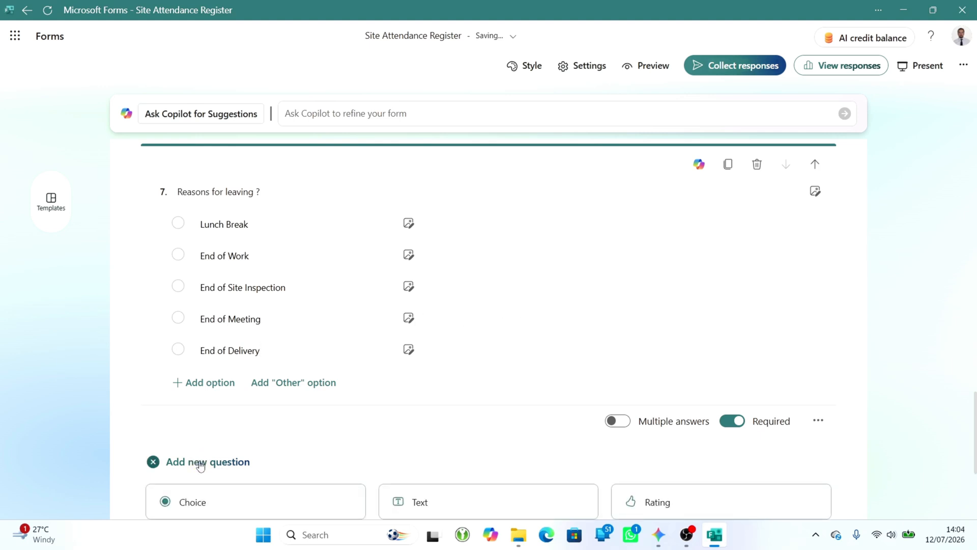
pyautogui.click(414, 381)
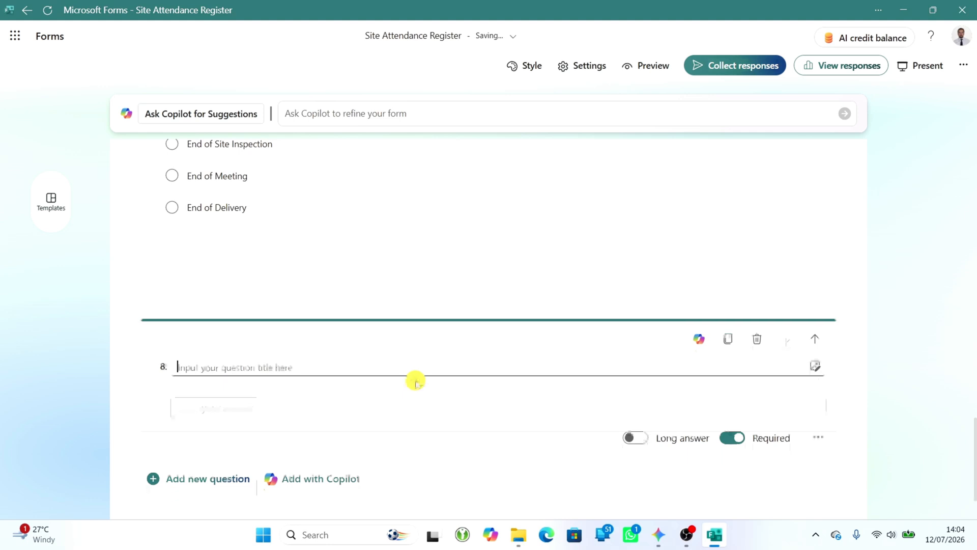
pyautogui.write('Any facility issues to report?')
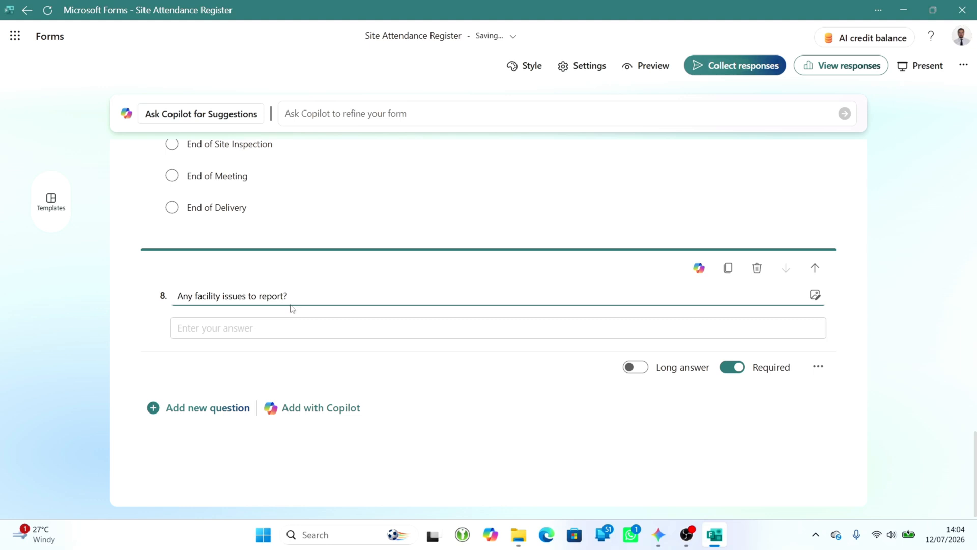
# - Dismiss the AI credits notice and apply the style layout with a large cover image and the title card on its right half
pyautogui.scroll(20, 460, 459)
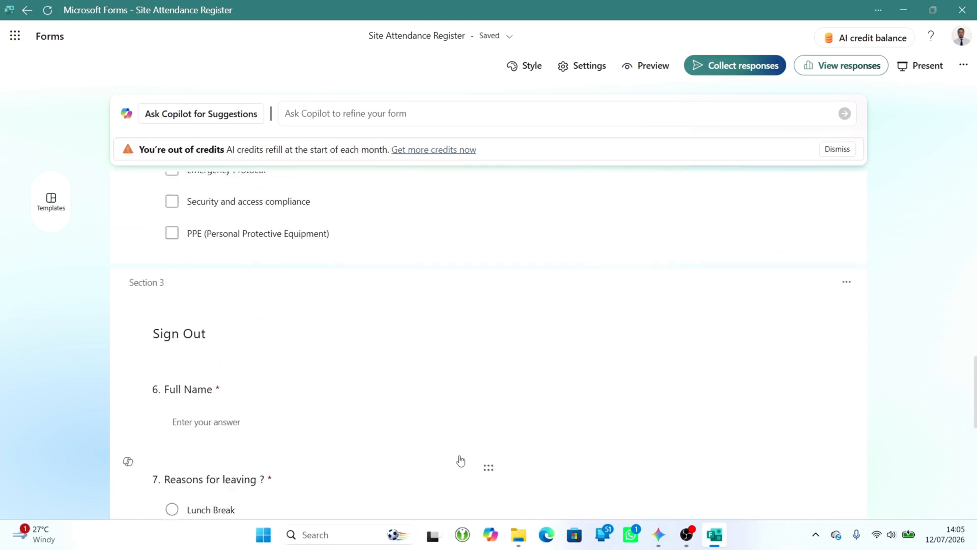
pyautogui.click(835, 148)
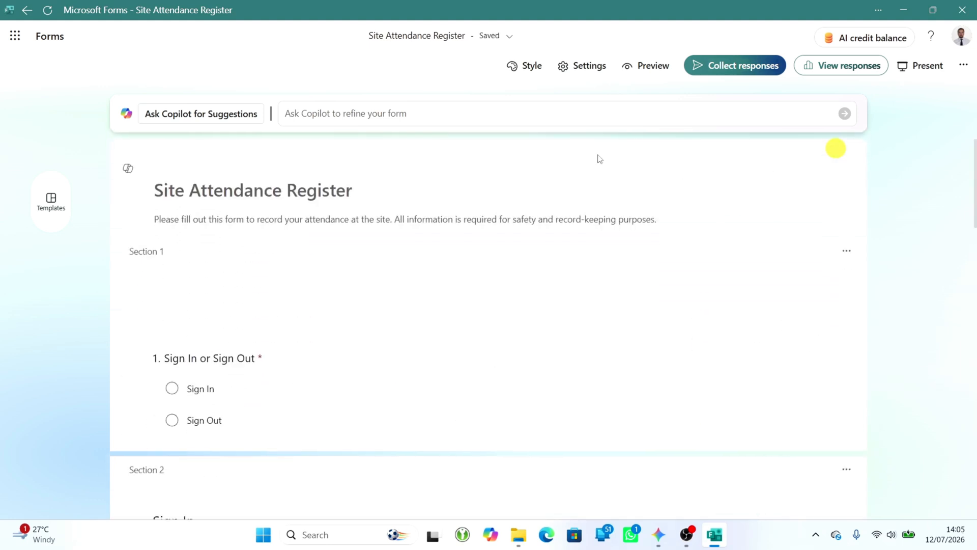
pyautogui.click(526, 72)
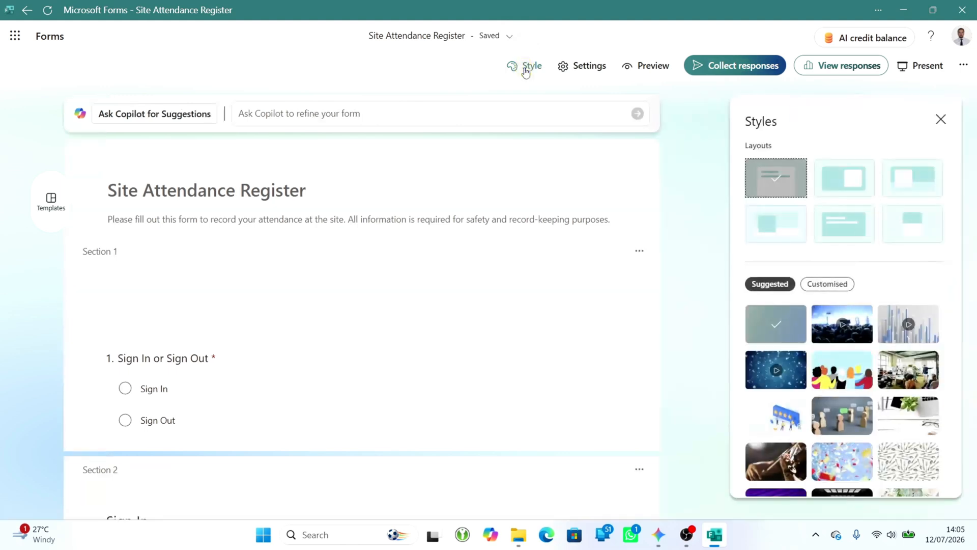
pyautogui.click(854, 188)
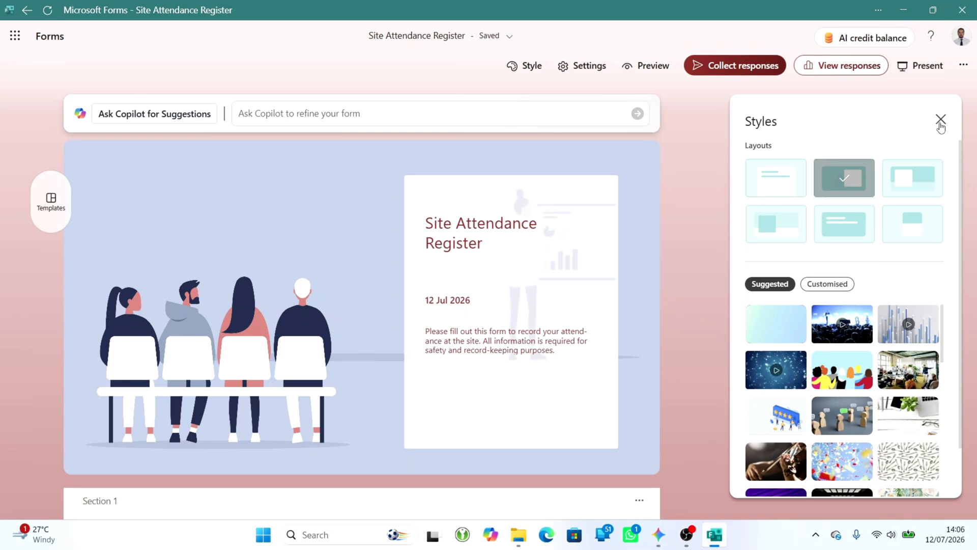
pyautogui.click(940, 119)
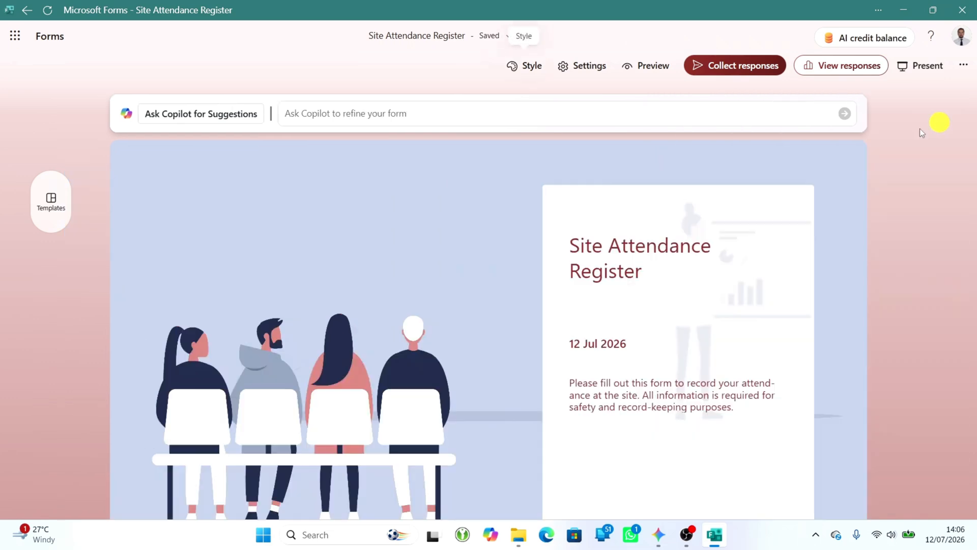
# - Enable the progress bar and allow respondents to edit their responses in the form's settings
pyautogui.click(588, 67)
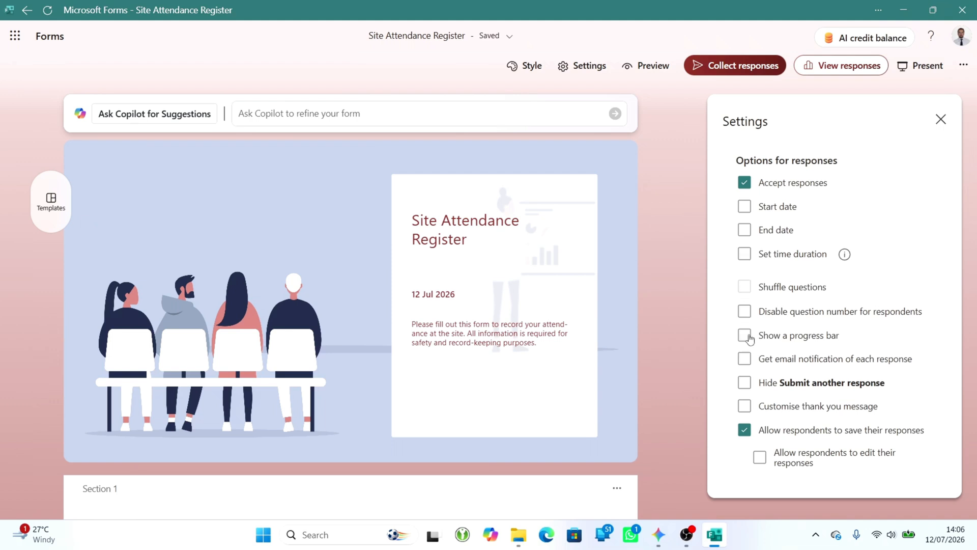
pyautogui.click(744, 335)
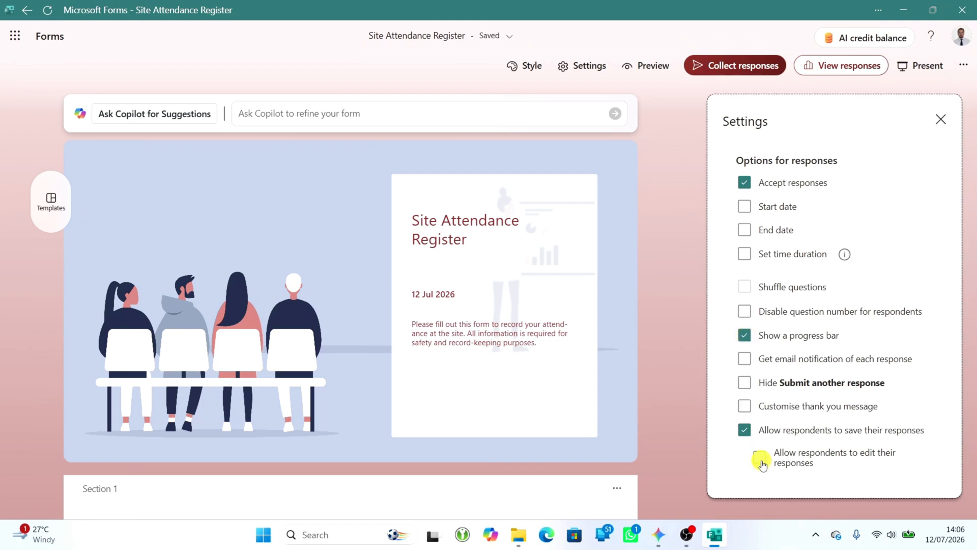
pyautogui.click(760, 458)
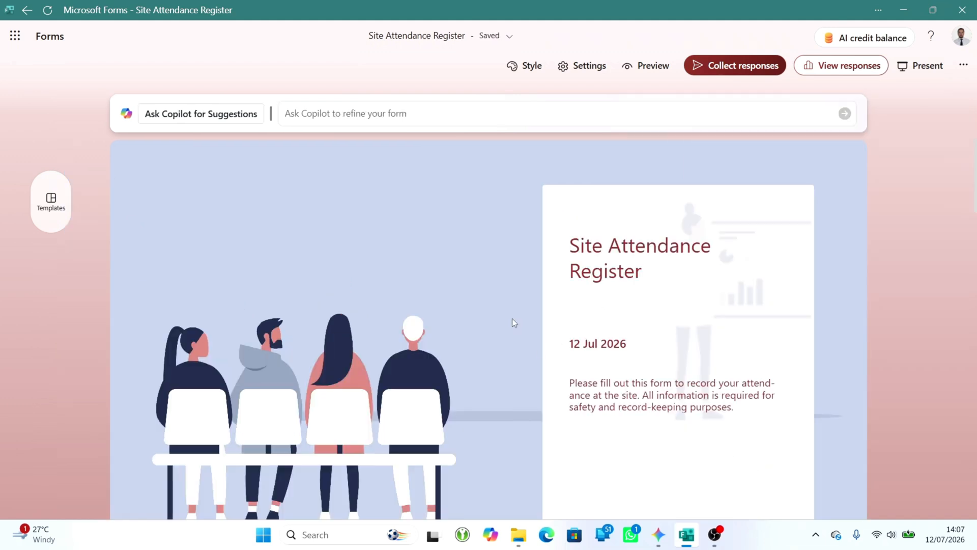
# - Add branching to the Sign In or Sign Out question so each answer goes to its matching section, 2. Sign In or 3. Sign Out
pyautogui.scroll(-8, 512, 321)
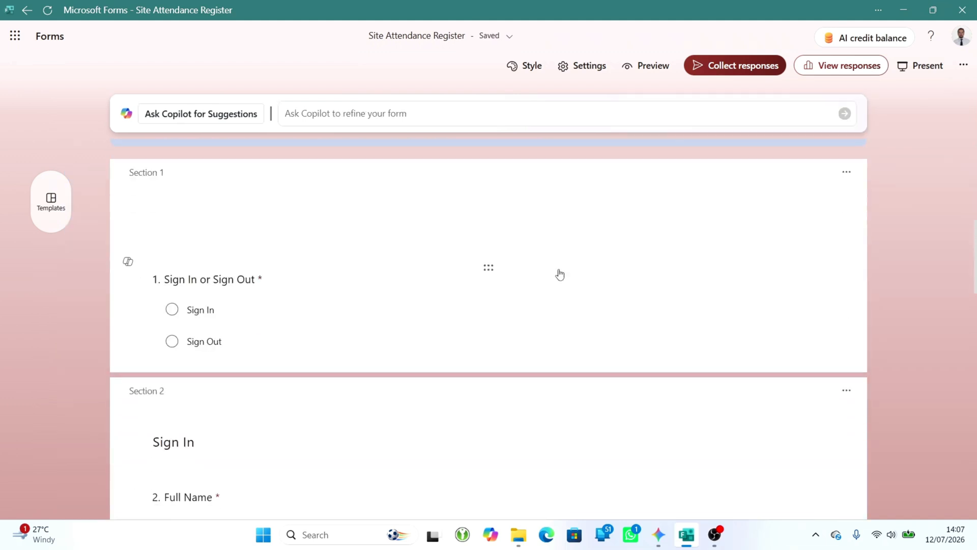
pyautogui.click(846, 172)
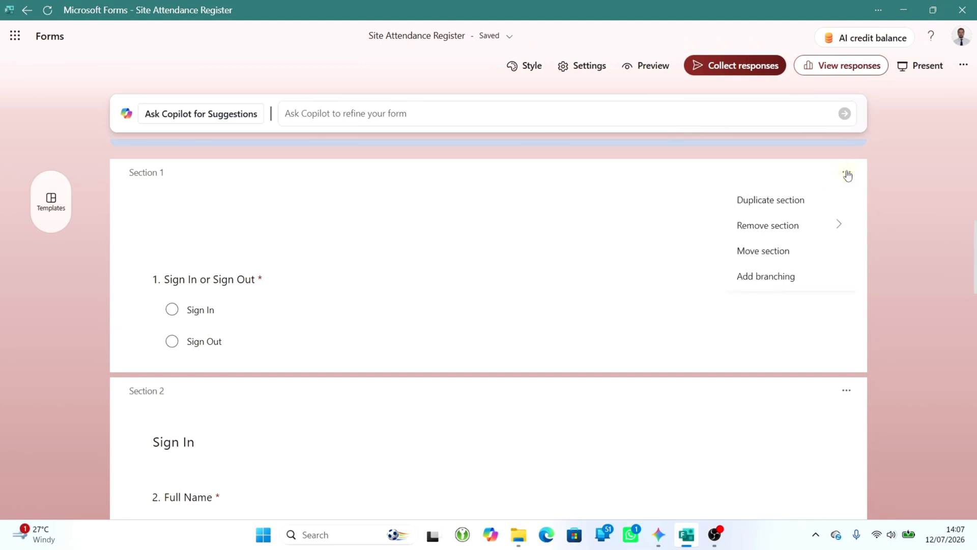
pyautogui.click(774, 277)
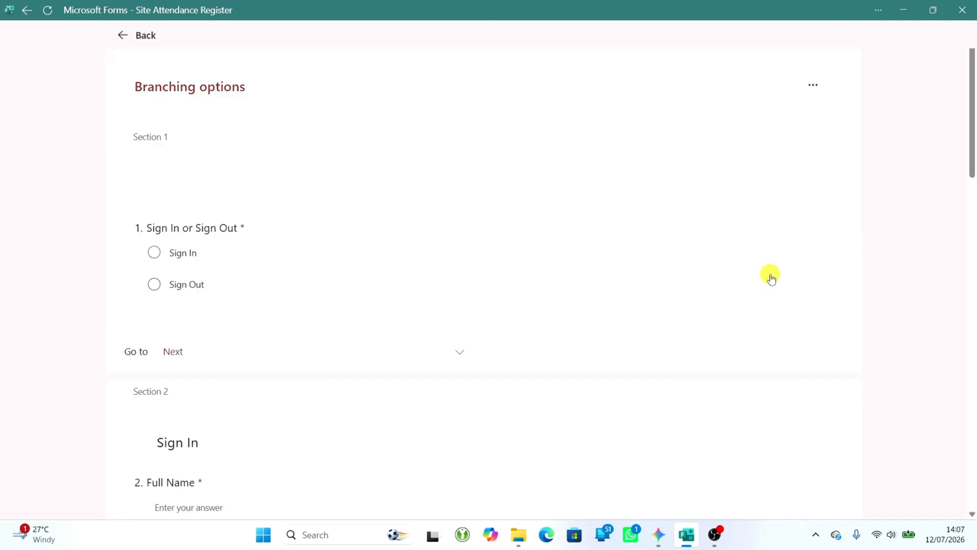
pyautogui.click(529, 260)
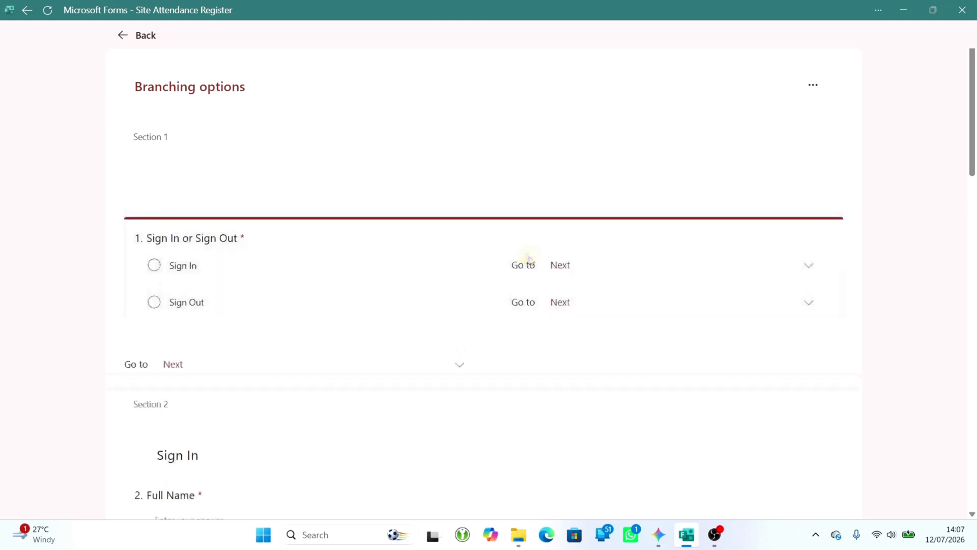
pyautogui.click(576, 270)
pyautogui.click(587, 386)
pyautogui.click(585, 309)
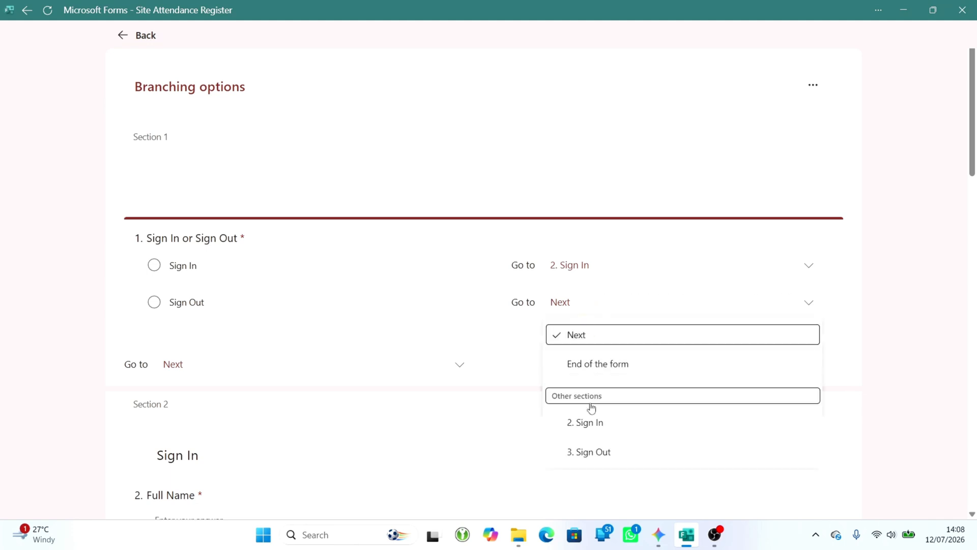
pyautogui.click(590, 451)
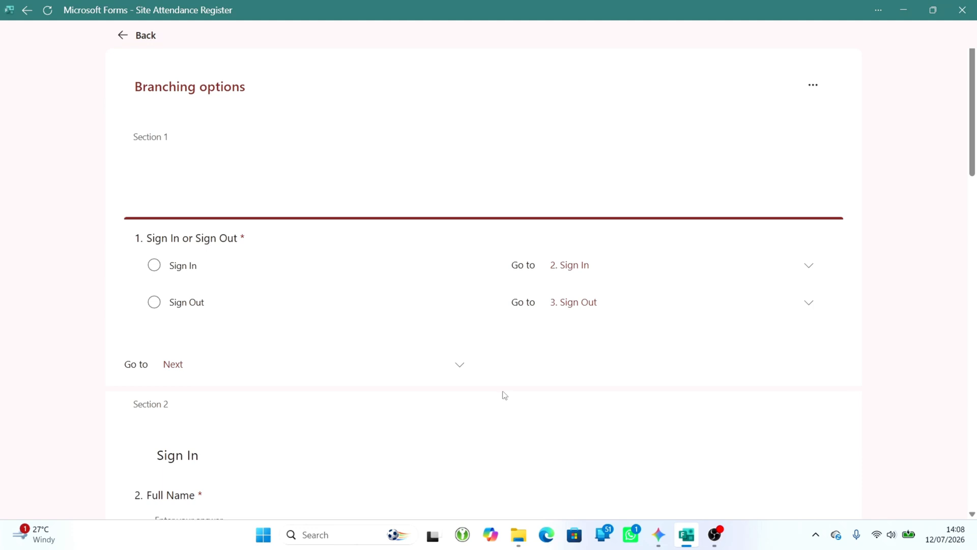
# - Set the branching at the end of Section 1 to go to the end of the form
pyautogui.scroll(-2, 499, 389)
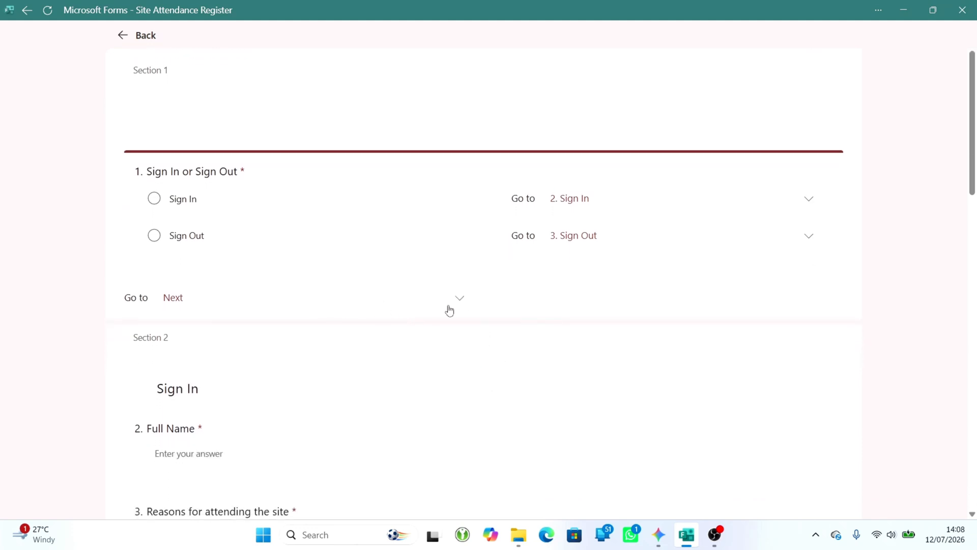
pyautogui.click(464, 303)
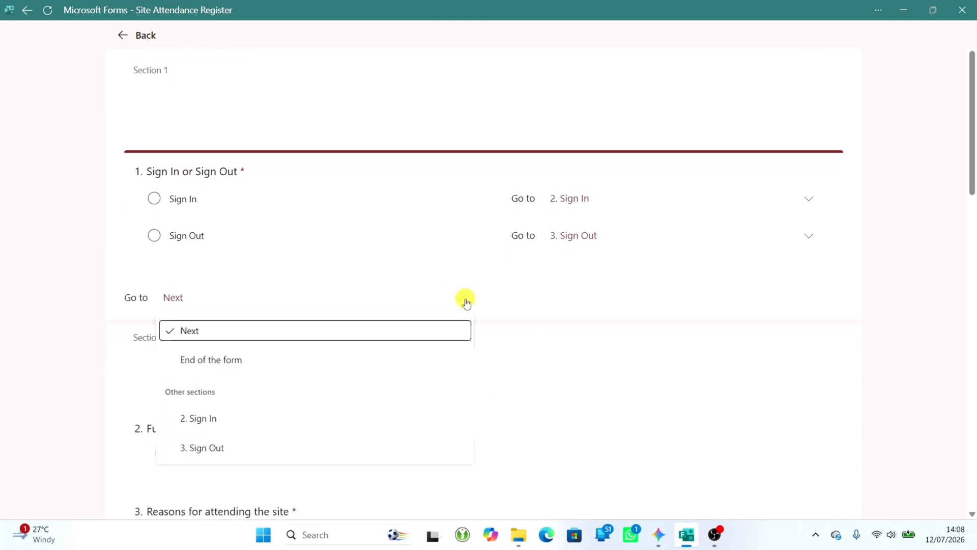
pyautogui.click(229, 360)
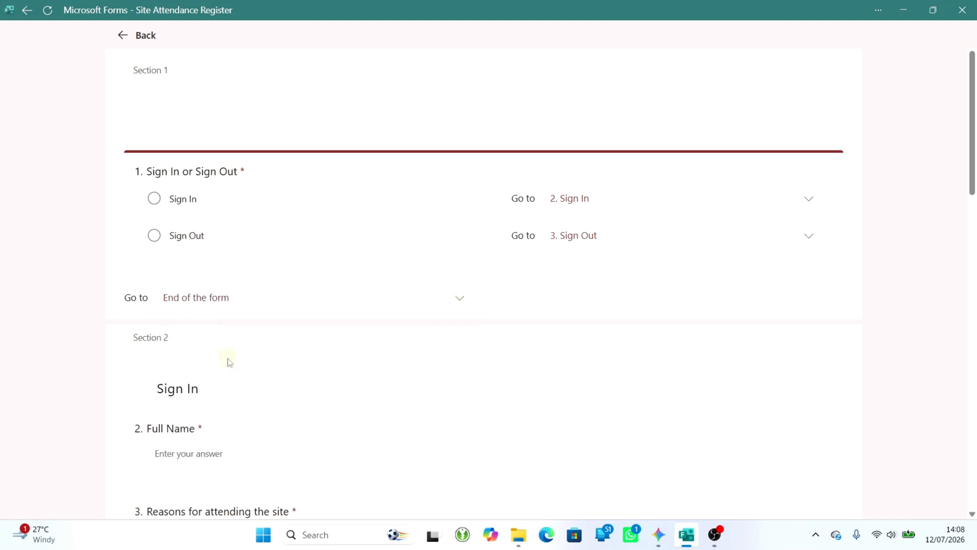
# - Set the branching after the Sign In section to go to the end of the form
pyautogui.scroll(-2, 228, 362)
pyautogui.scroll(-7, 229, 363)
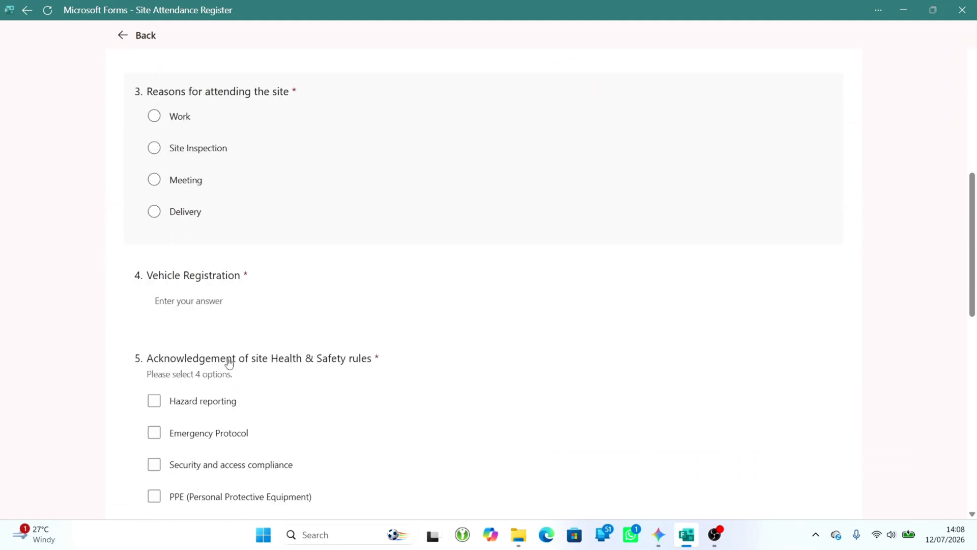
pyautogui.scroll(-1, 229, 362)
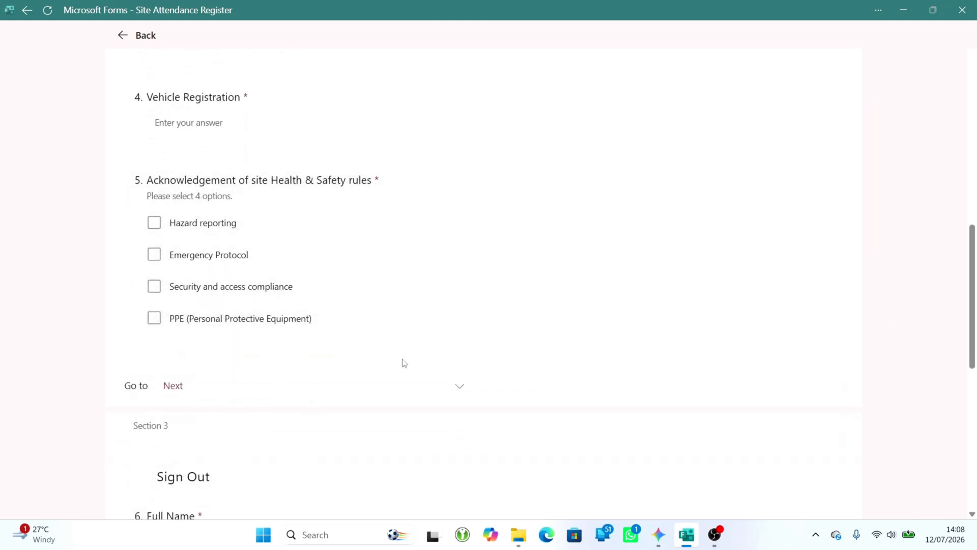
pyautogui.click(458, 386)
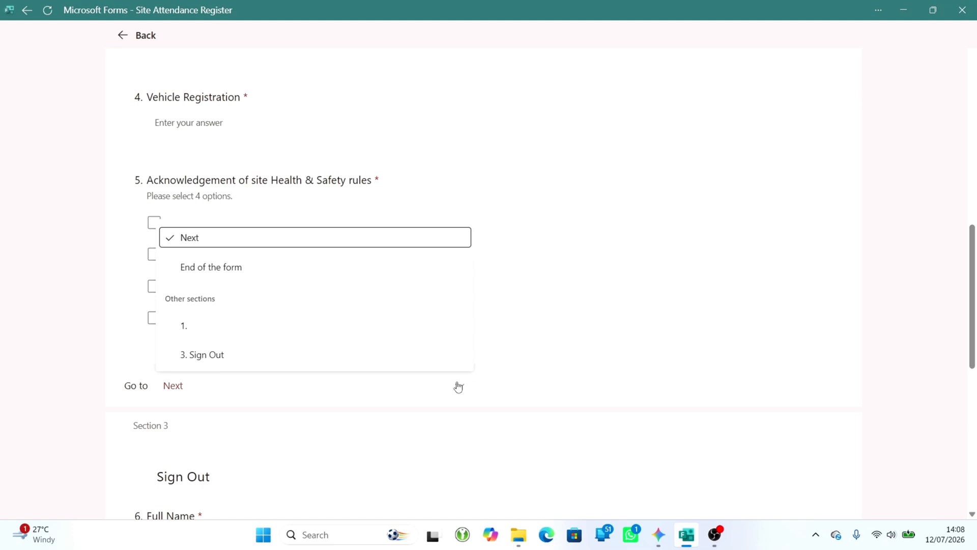
pyautogui.click(211, 269)
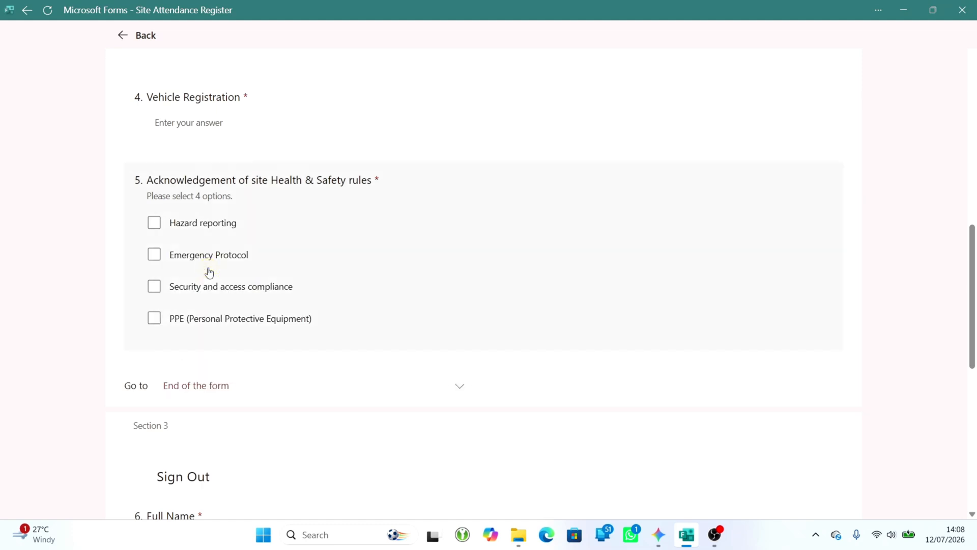
# - Set the branching after the Sign Out section to go to the end of the form, and return to the form editor
pyautogui.scroll(-8, 358, 399)
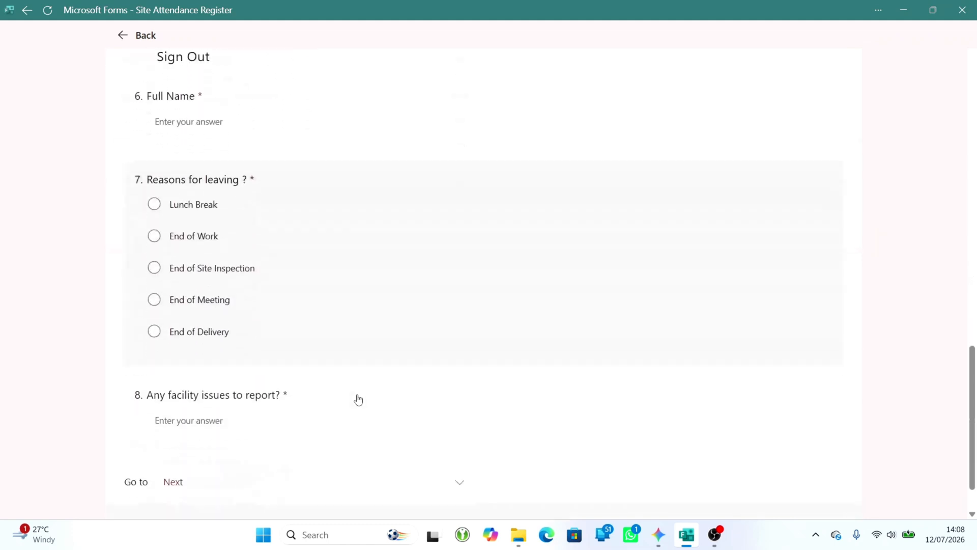
pyautogui.click(253, 478)
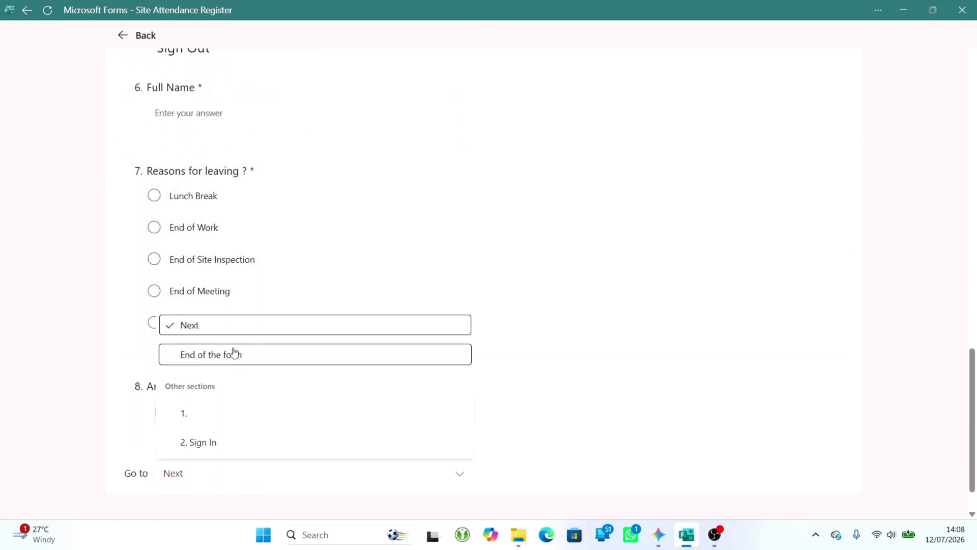
pyautogui.click(219, 361)
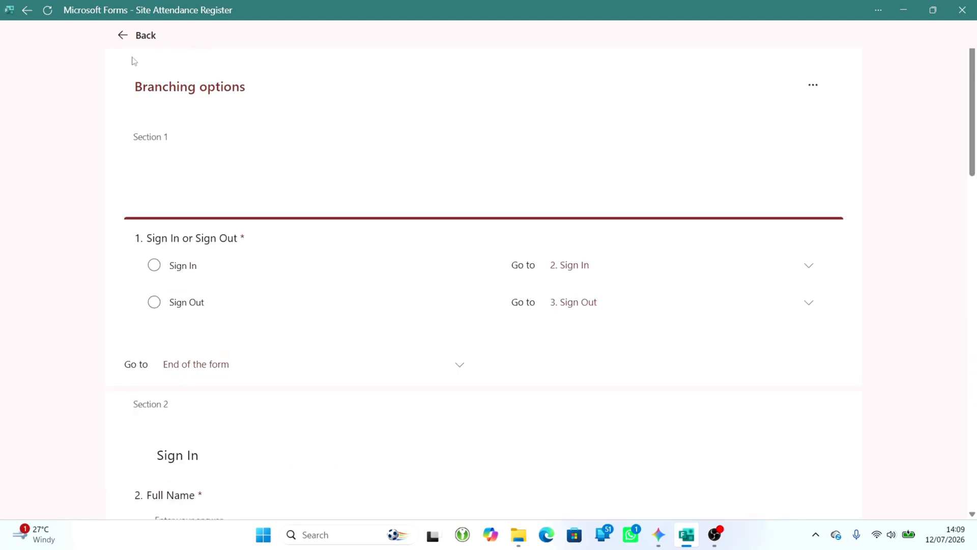
pyautogui.click(122, 37)
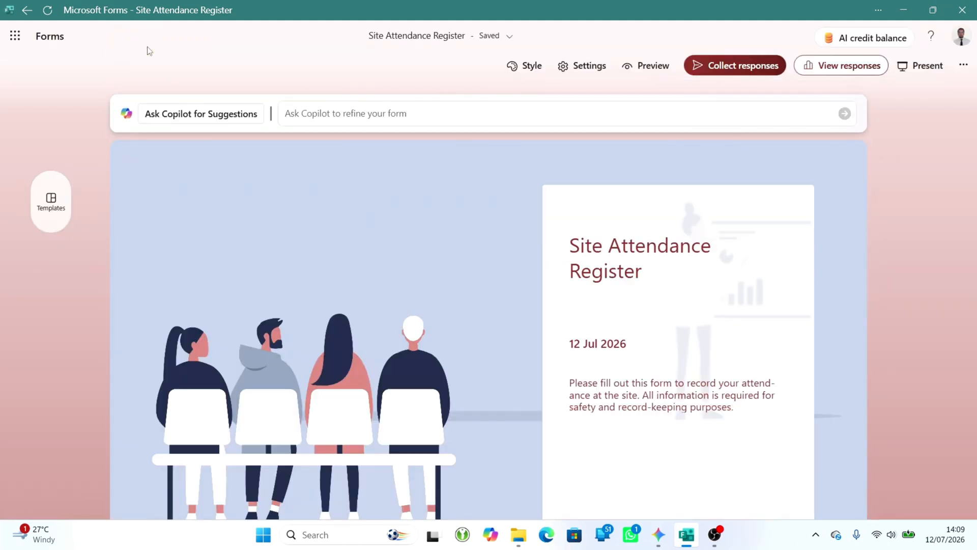
# - Save the form's QR code as an image in the tall poster design with the cover picture, and close the sharing options
pyautogui.click(729, 72)
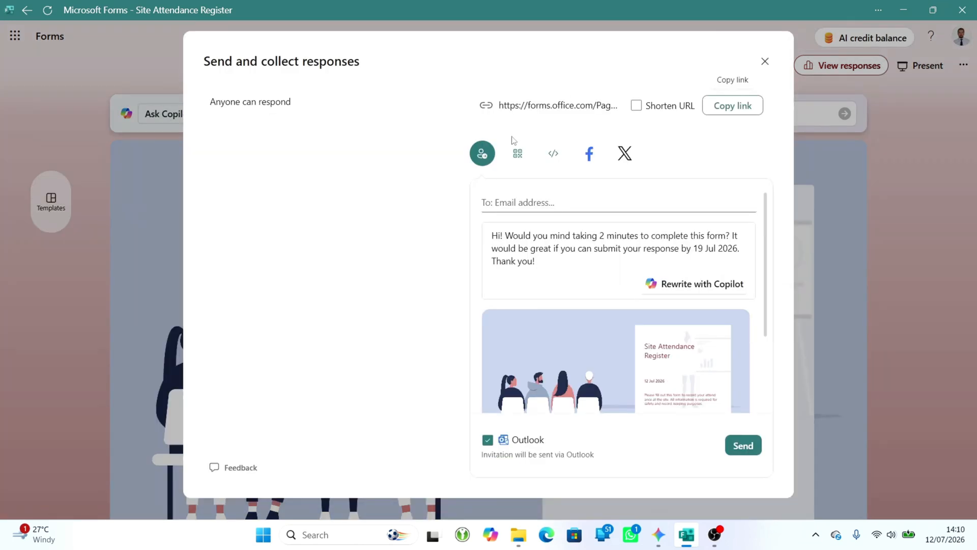
pyautogui.click(517, 155)
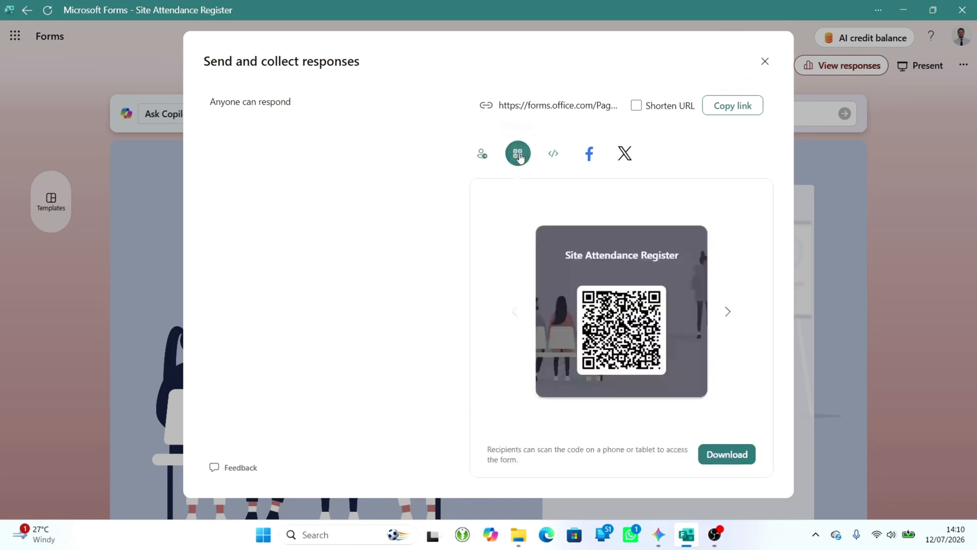
pyautogui.click(727, 311)
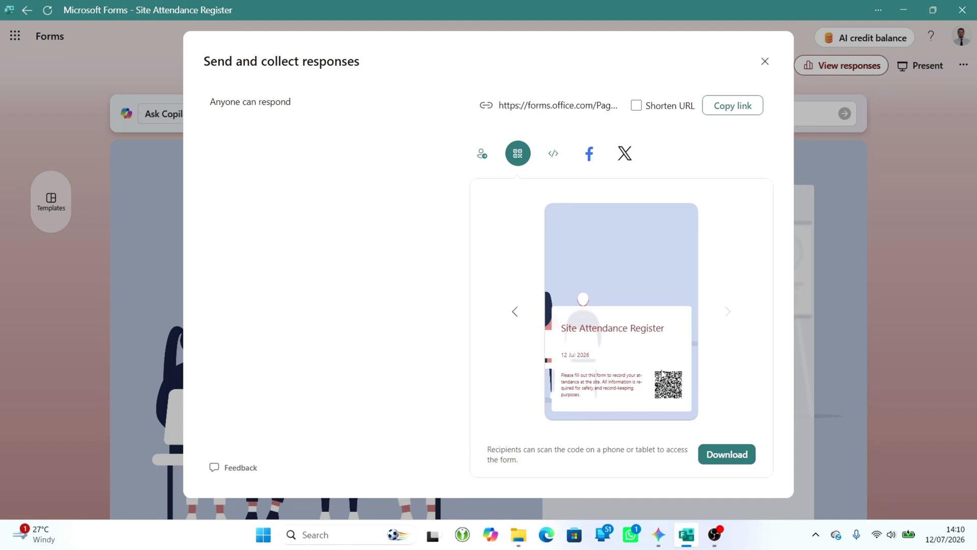
pyautogui.click(729, 455)
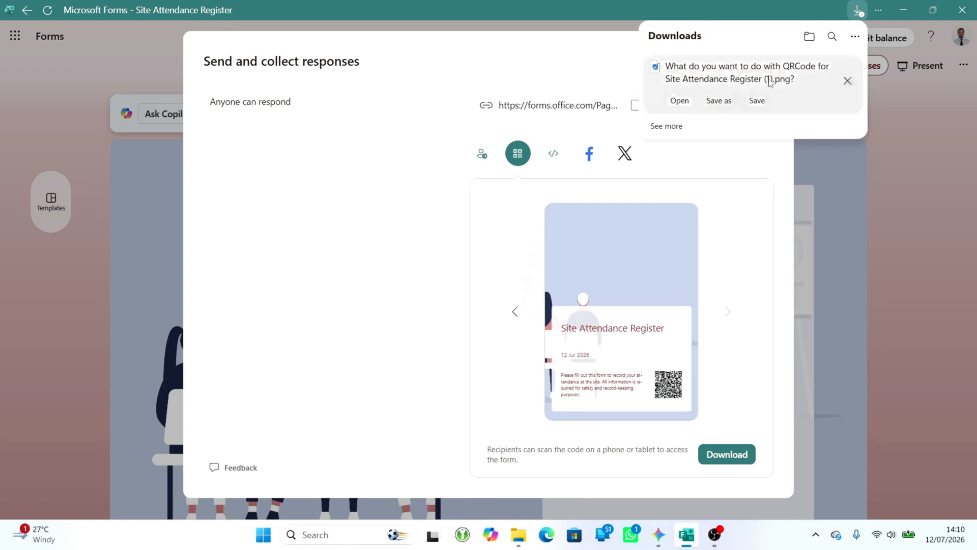
pyautogui.click(754, 101)
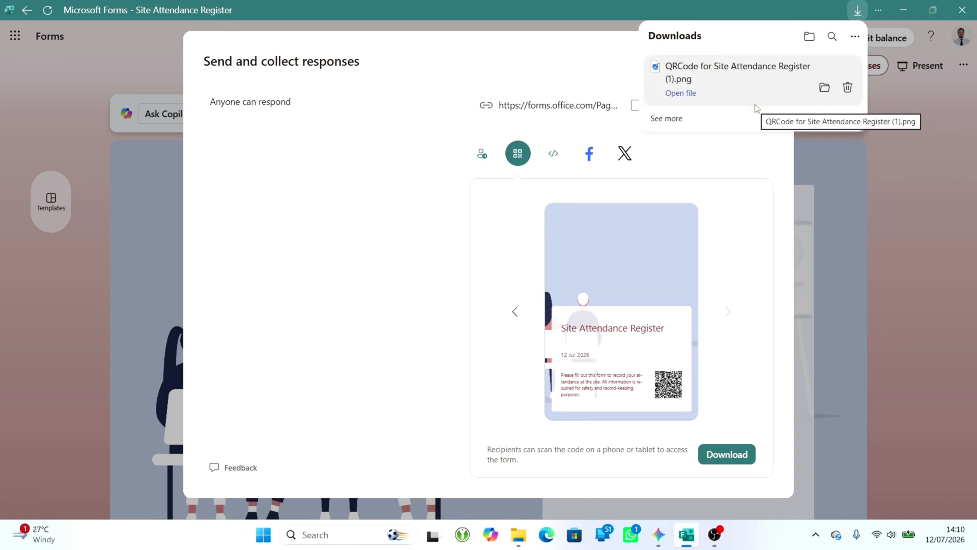
pyautogui.click(752, 265)
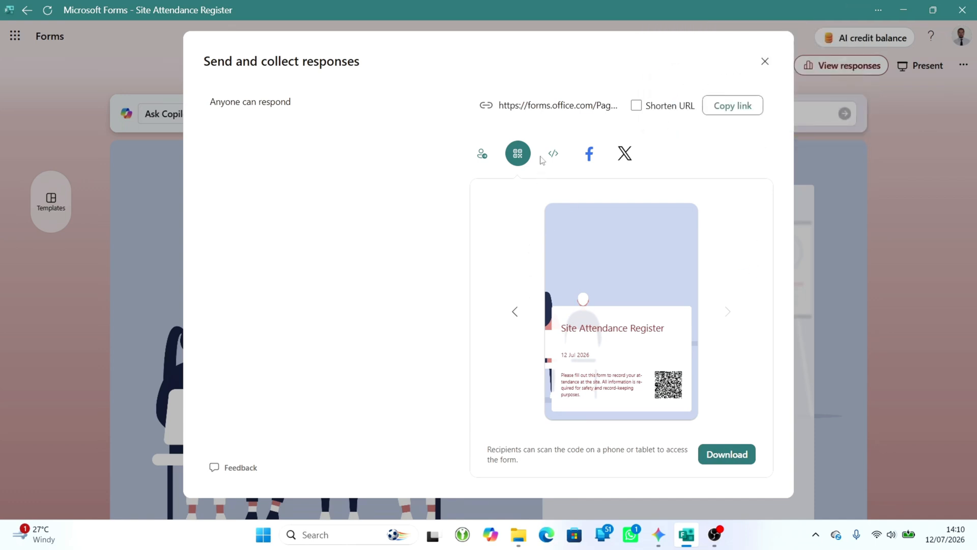
pyautogui.click(765, 61)
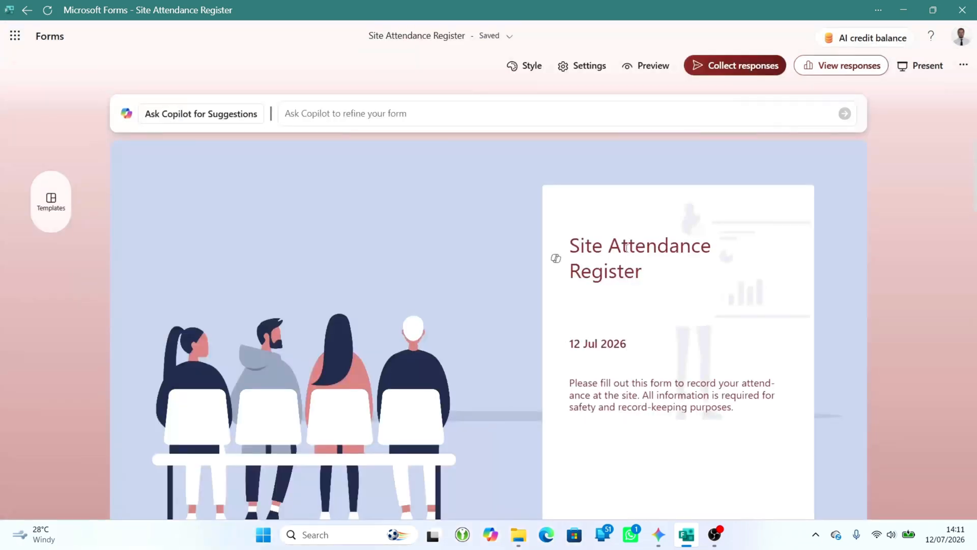
# - Preview the form in the computer view, start it, and choose Sign In to continue to that section
pyautogui.click(653, 66)
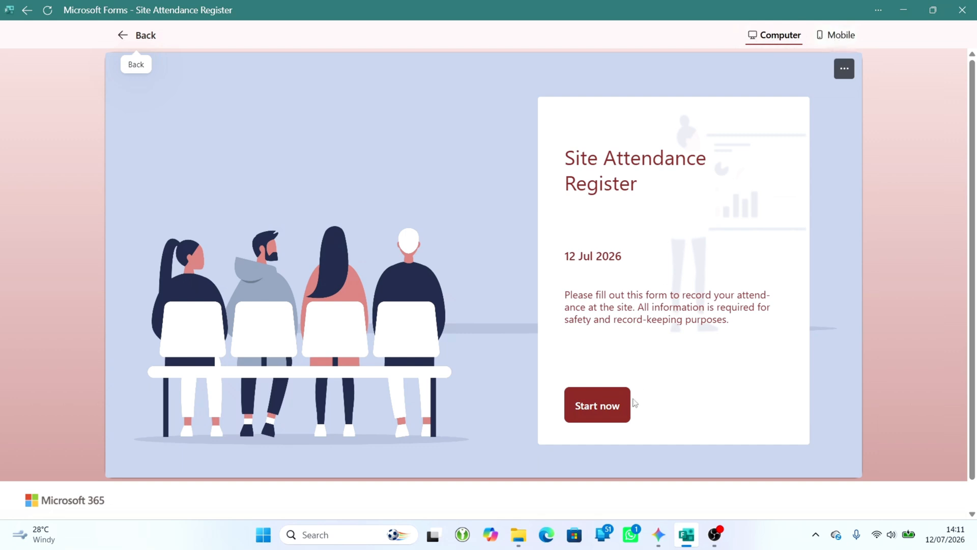
pyautogui.click(602, 405)
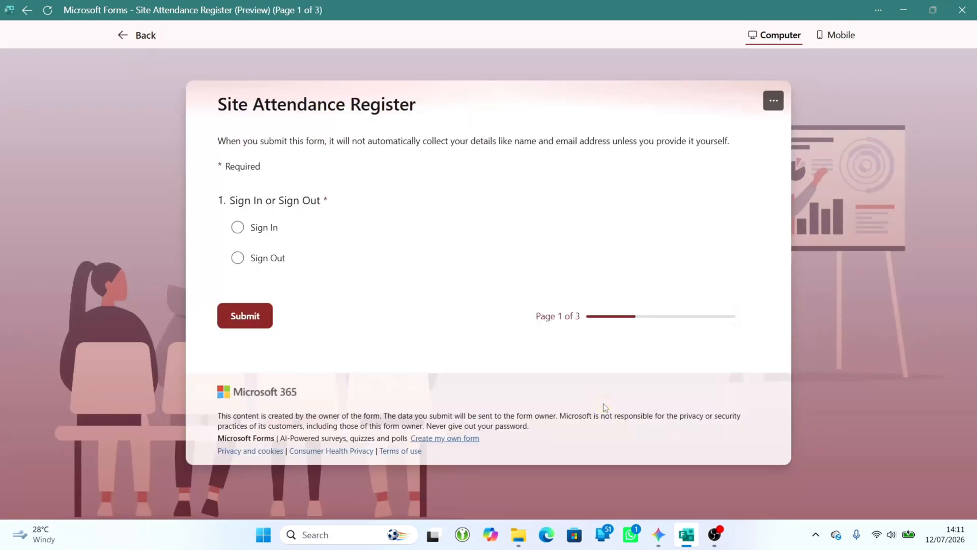
pyautogui.click(239, 227)
pyautogui.click(246, 314)
# - Answer the Sign In questions with the attendee's full name, Work as the reason for attending, and the vehicle registration
pyautogui.click(249, 234)
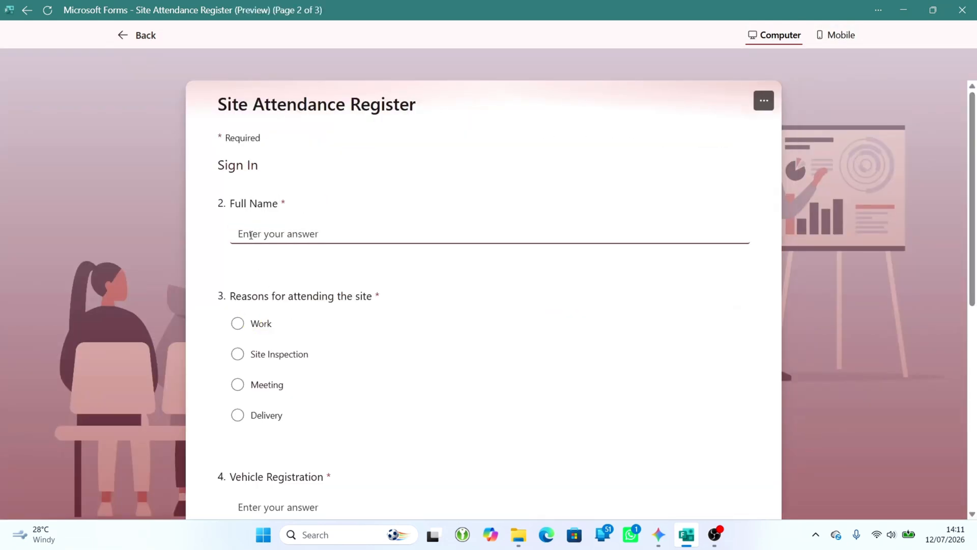
pyautogui.write('George')
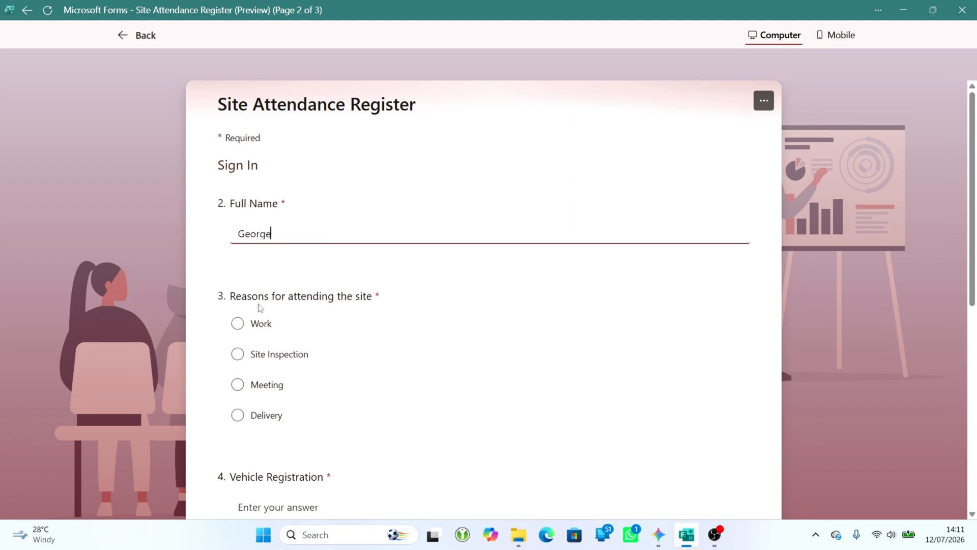
pyautogui.write(' D')
pyautogui.click(238, 323)
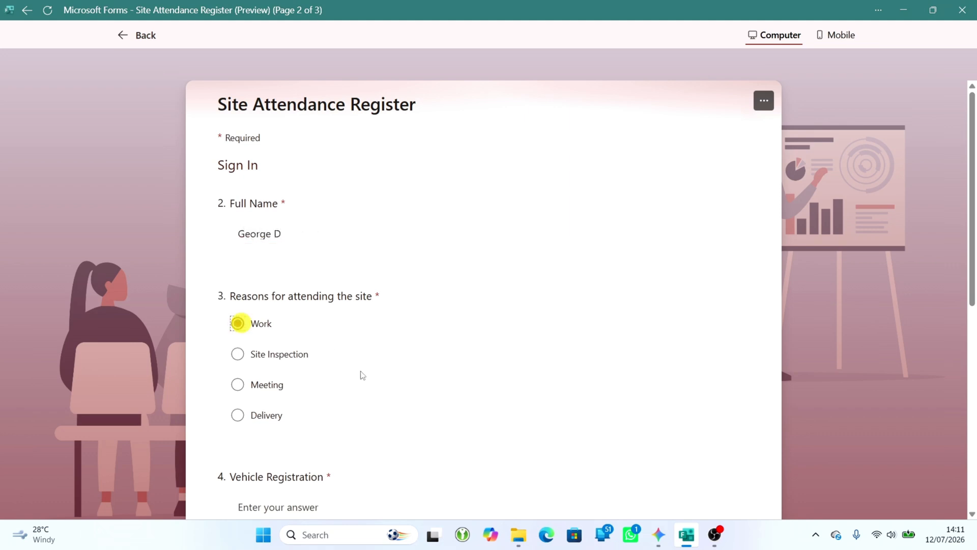
pyautogui.scroll(-3, 360, 374)
pyautogui.click(266, 308)
pyautogui.write('YT')
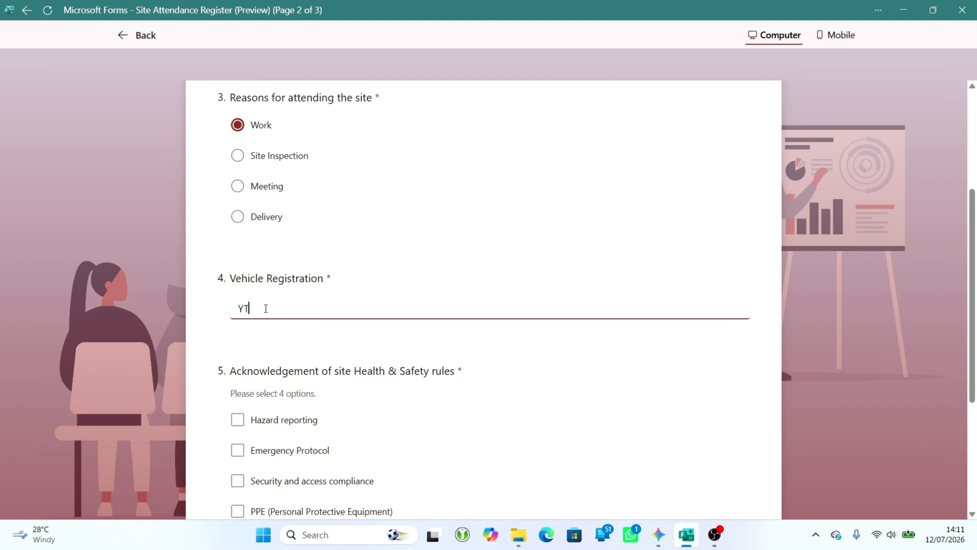
pyautogui.write('25UTO')
# - Acknowledge all four site Health & Safety rules, submit the Sign In response, and return to the form editor
pyautogui.scroll(-3, 289, 343)
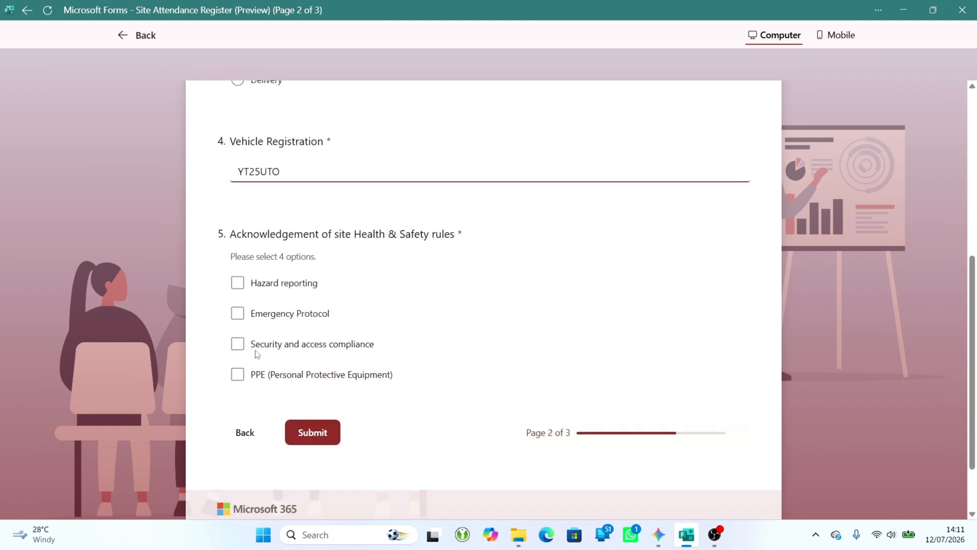
pyautogui.click(238, 288)
pyautogui.click(238, 317)
pyautogui.click(238, 346)
pyautogui.click(237, 375)
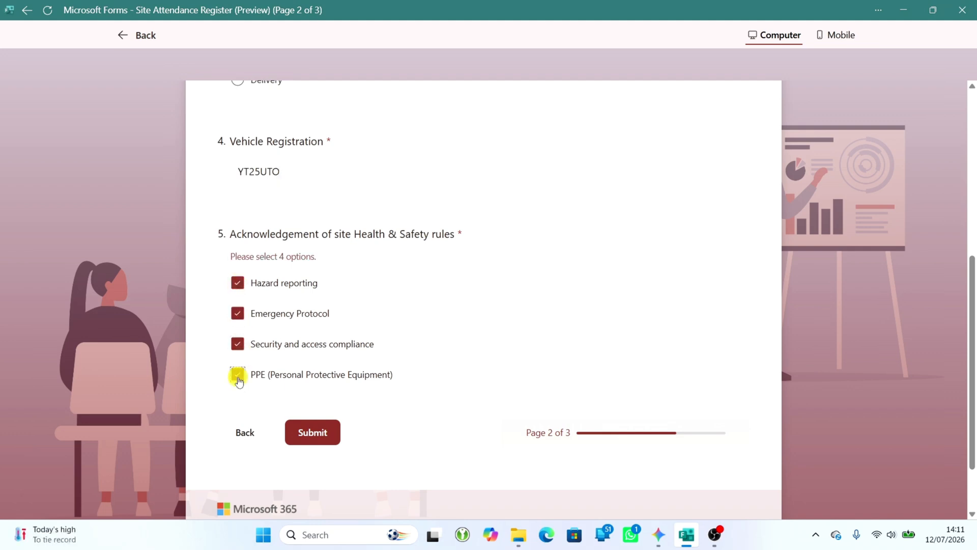
pyautogui.click(328, 438)
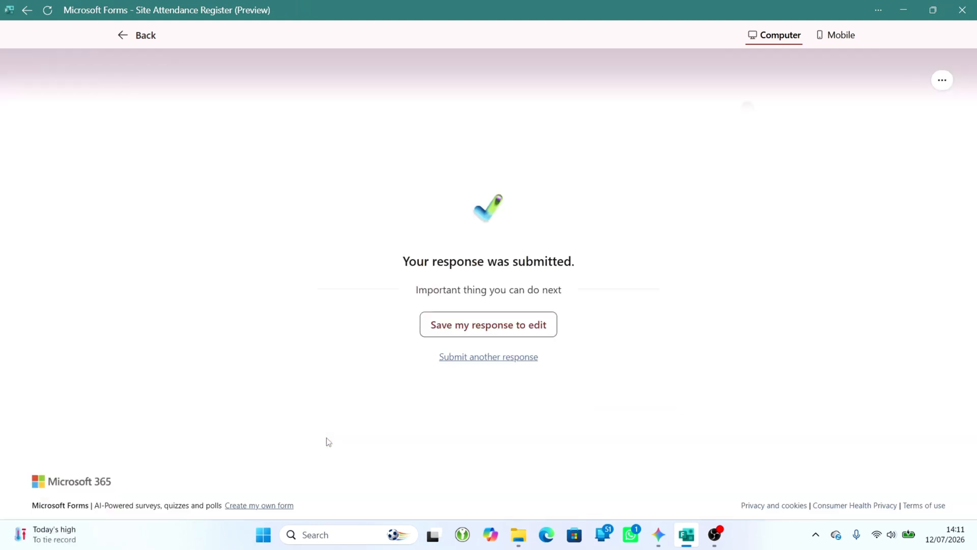
pyautogui.click(121, 37)
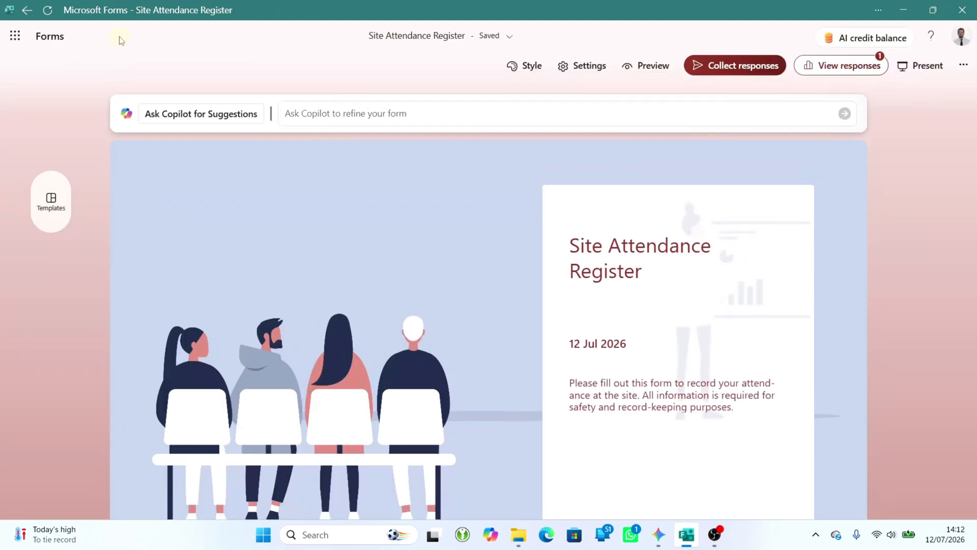
# - Preview the form in the mobile view, start it, and choose Sign Out to continue to that section
pyautogui.click(661, 70)
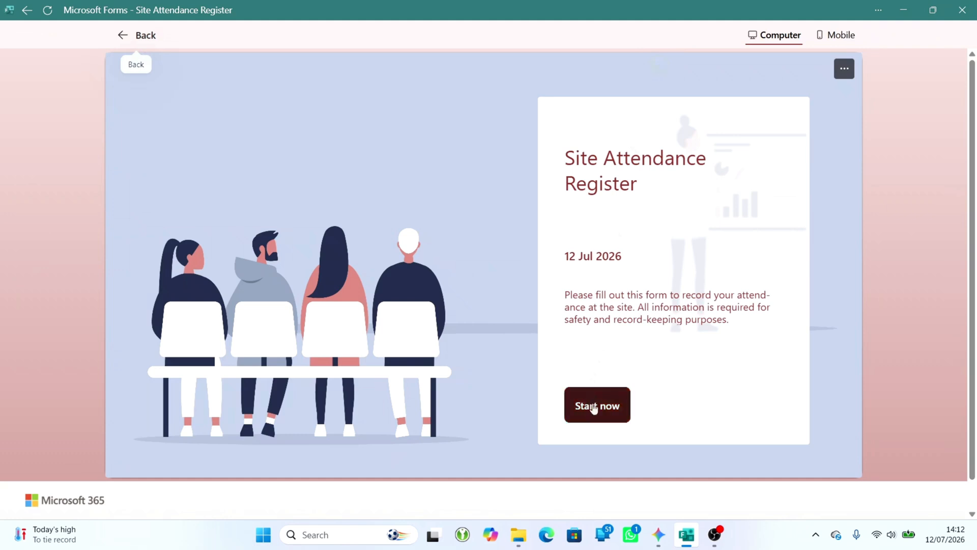
pyautogui.click(842, 34)
pyautogui.scroll(-2, 460, 433)
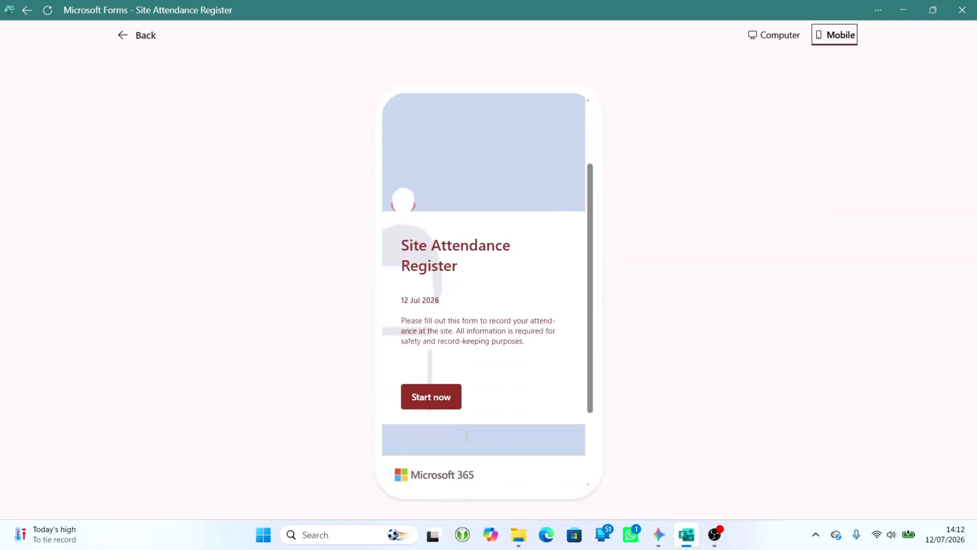
pyautogui.click(434, 390)
pyautogui.click(399, 314)
pyautogui.click(478, 370)
# - Enter the attendee's full name in the Sign Out section and select End of Work as the reason for leaving
pyautogui.click(411, 268)
pyautogui.write('George D')
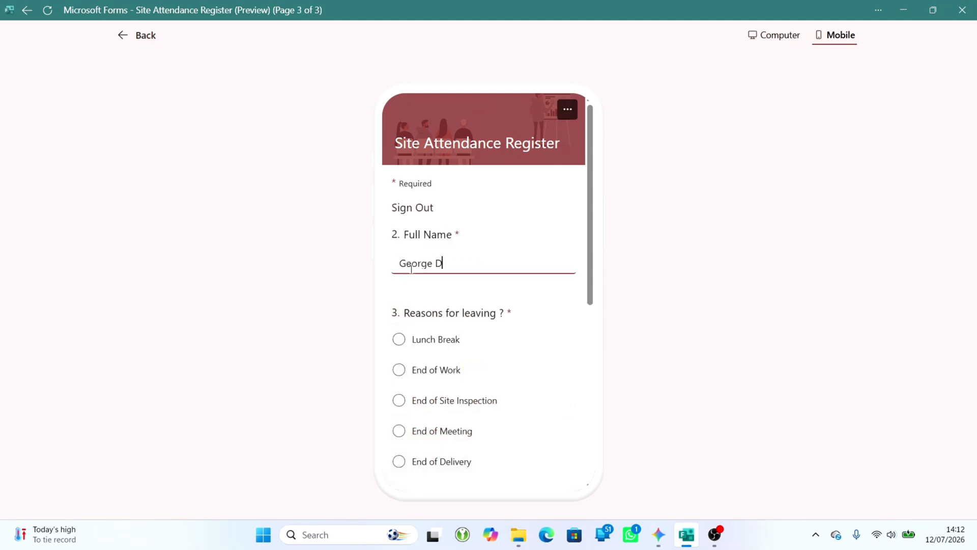
pyautogui.click(399, 370)
# - Answer the facility issues question with N/A, submit the Sign Out response, and return to the form editor
pyautogui.scroll(-3, 401, 376)
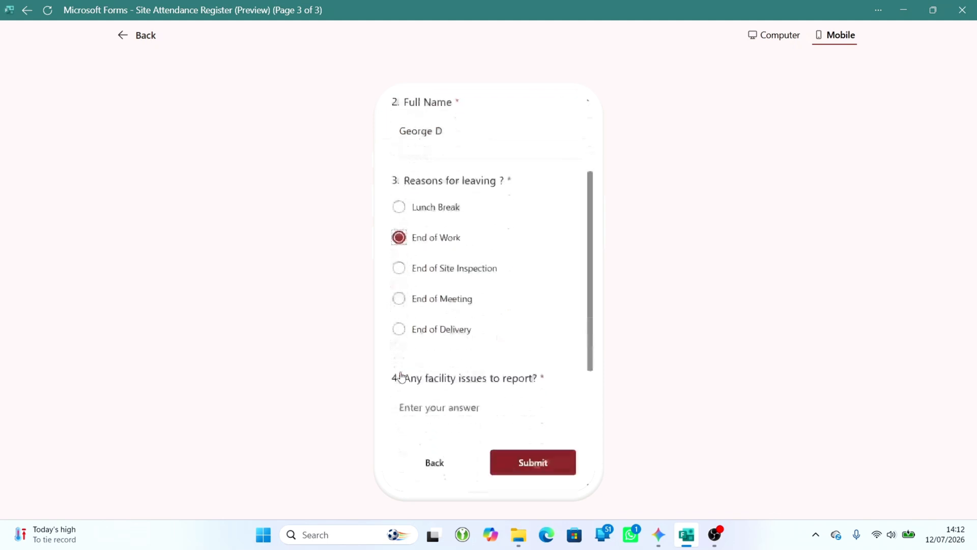
pyautogui.click(402, 344)
pyautogui.write('N')
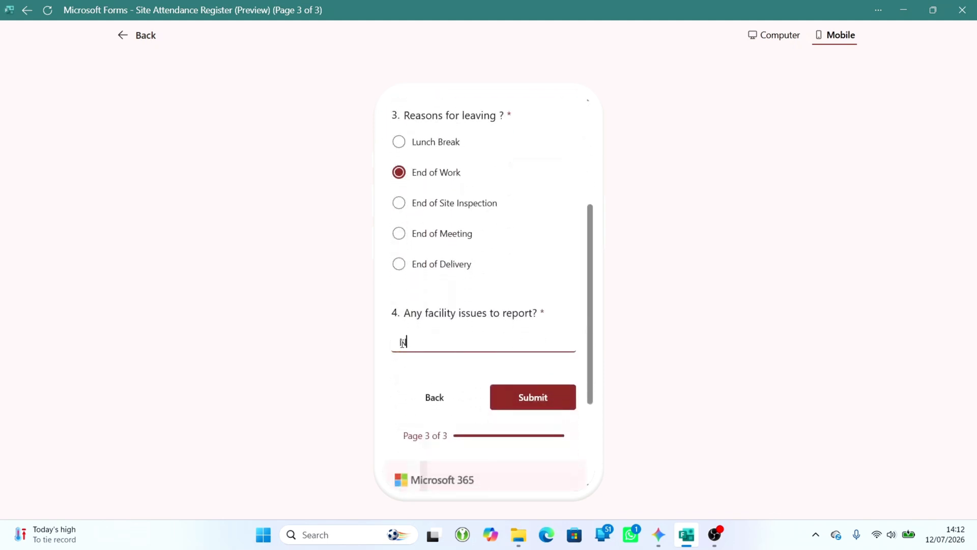
pyautogui.write('/A')
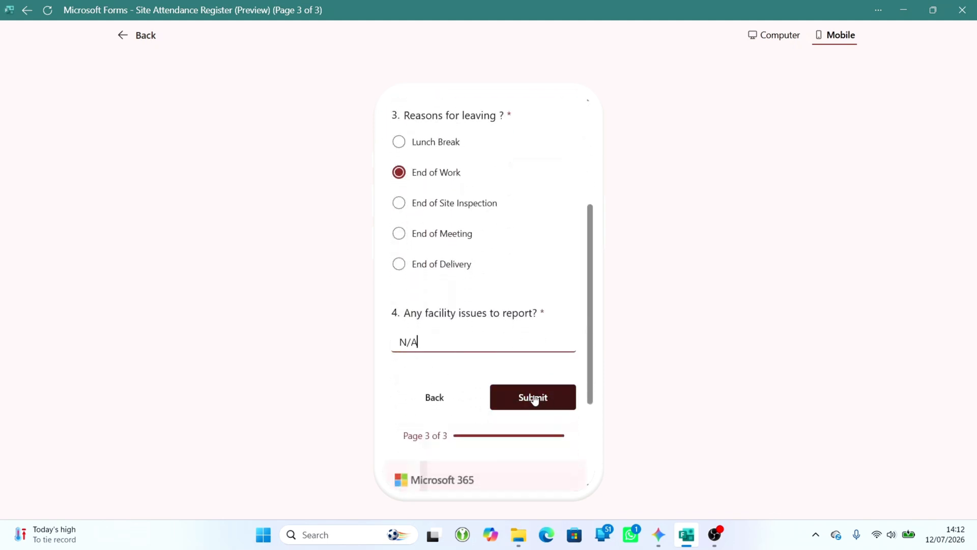
pyautogui.click(534, 400)
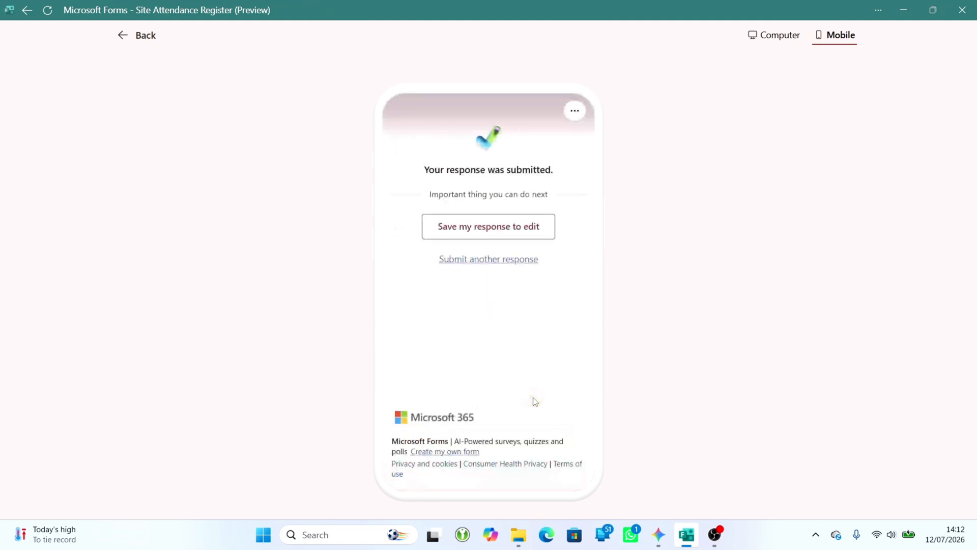
pyautogui.click(122, 37)
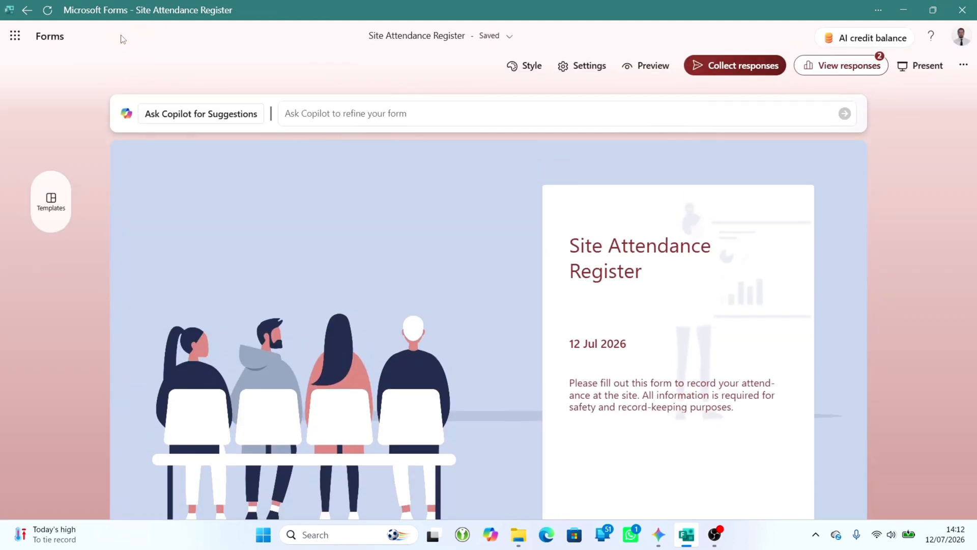
# - Open the form's collected responses in Excel and review the Sign In and Sign Out answers across the columns
pyautogui.click(845, 65)
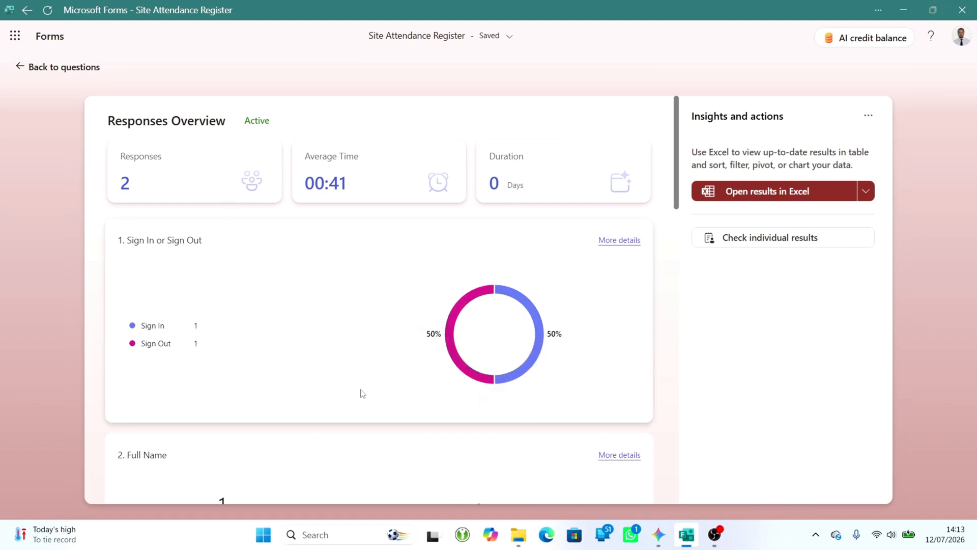
pyautogui.click(769, 196)
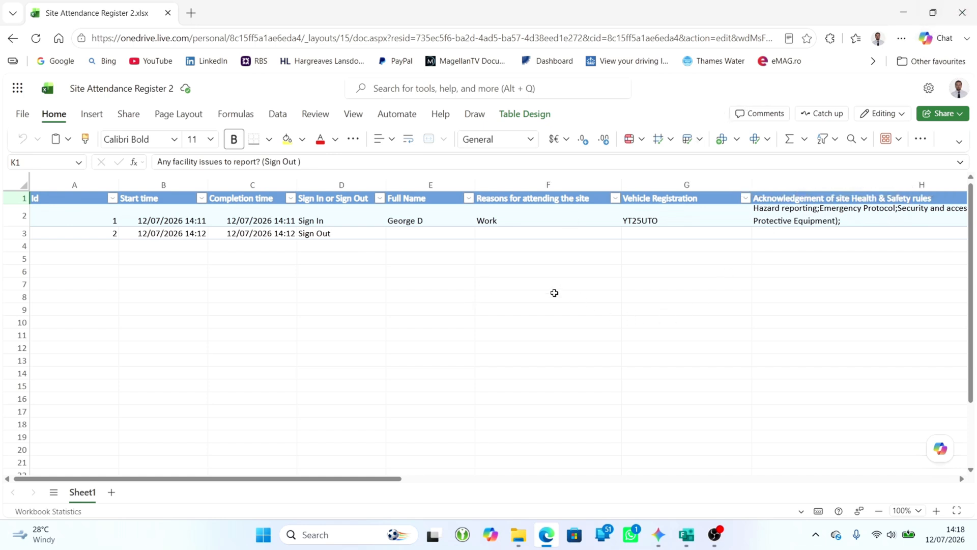
pyautogui.hscroll(6, 549, 291)
pyautogui.hscroll(5, 548, 290)
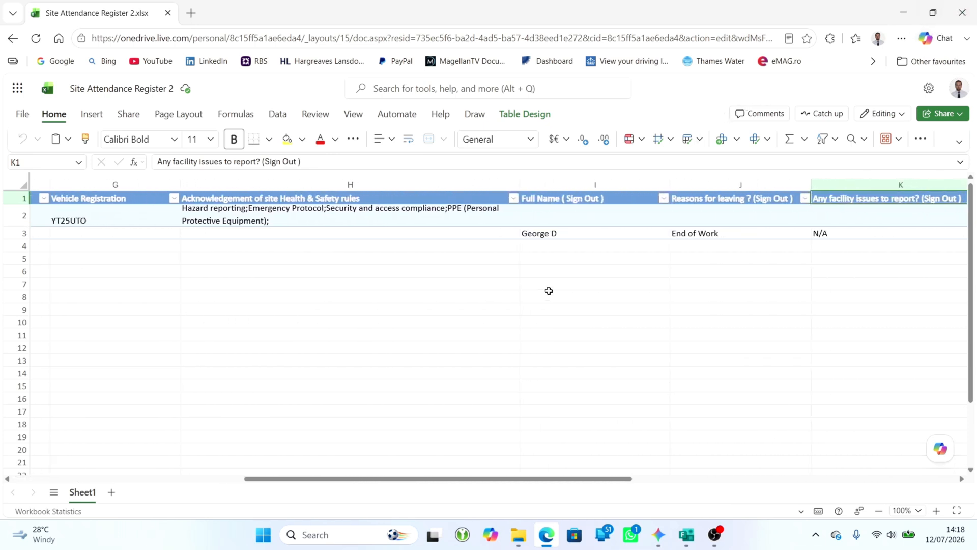
pyautogui.hscroll(-4, 548, 290)
pyautogui.hscroll(-4, 549, 290)
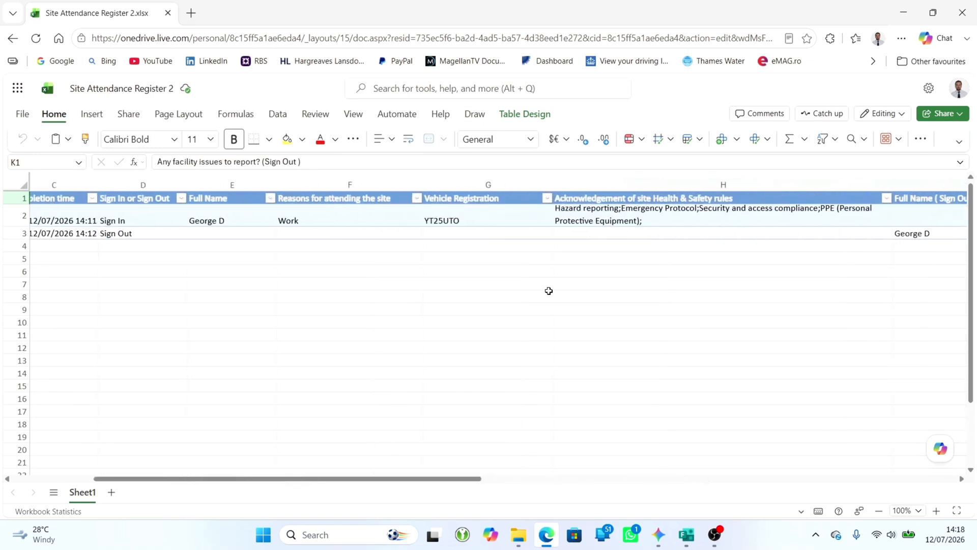